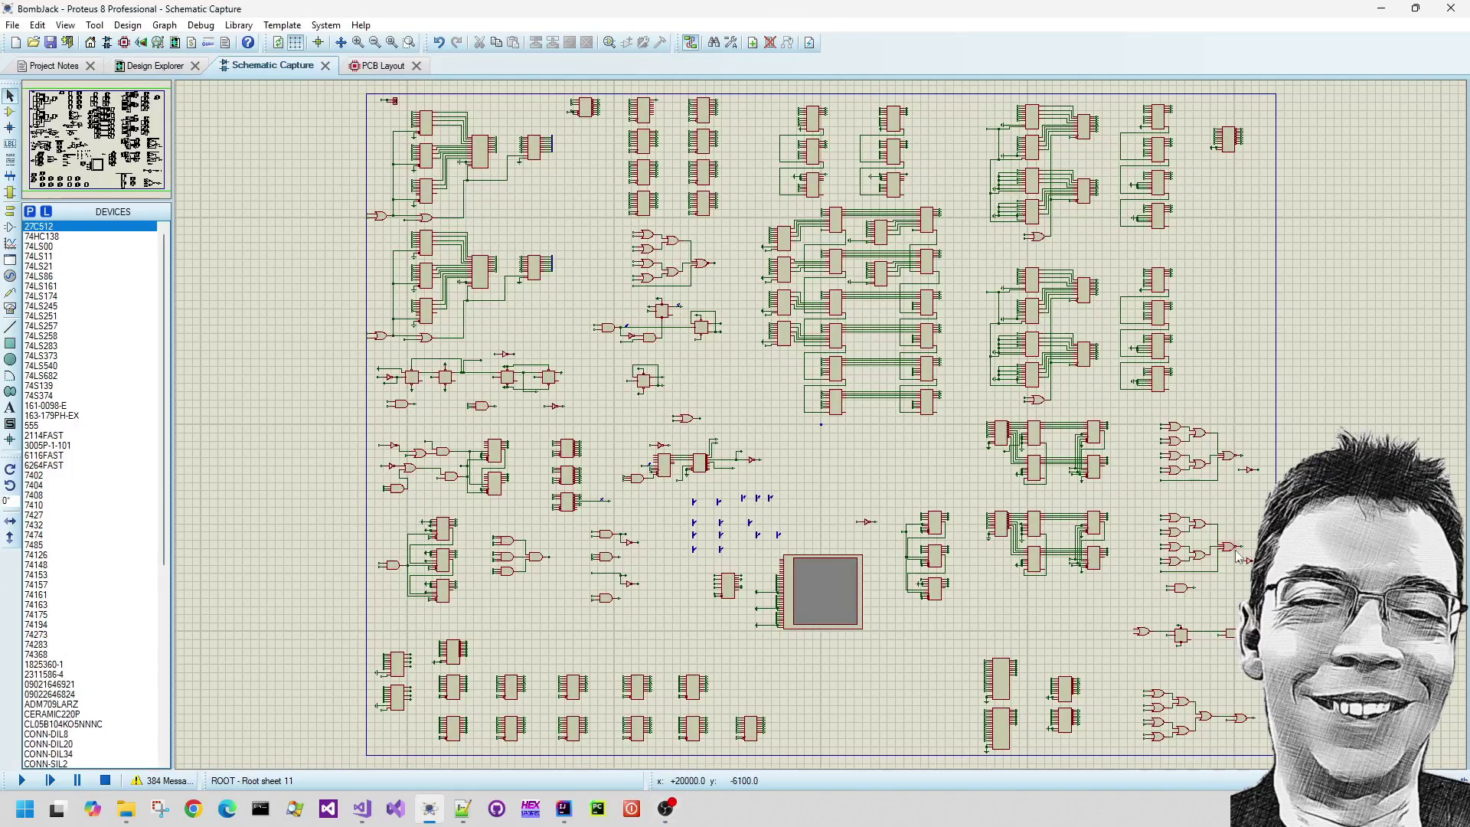
Step: Start the BombJack sprite video simulation so the VSM display shows pixel noise
key(F12)
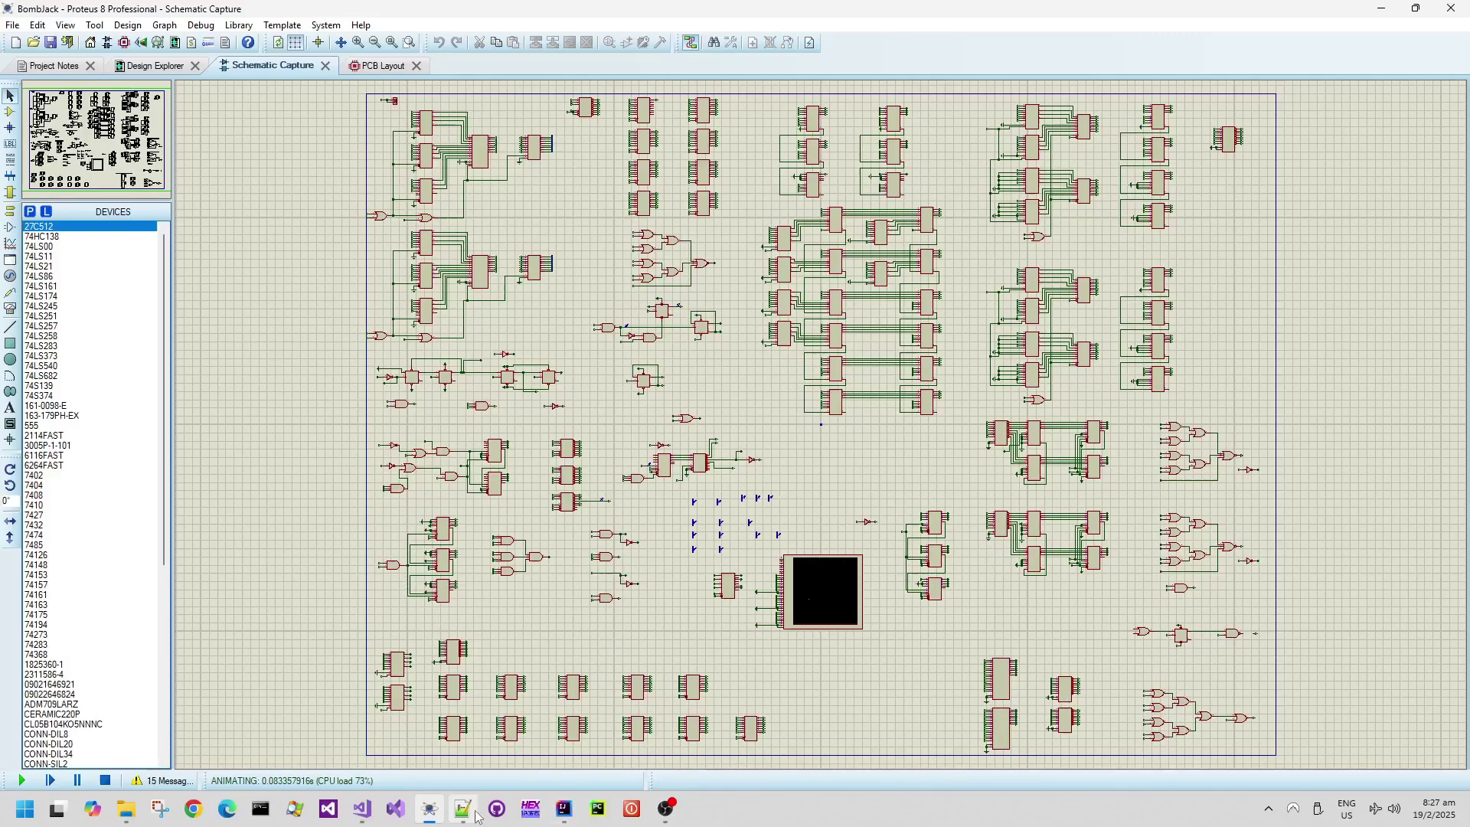
mouse_move(463, 813)
Step: Zoom and pan to the video display and probe values, then view the whole schematic sheet
scroll(825, 396, up, 2)
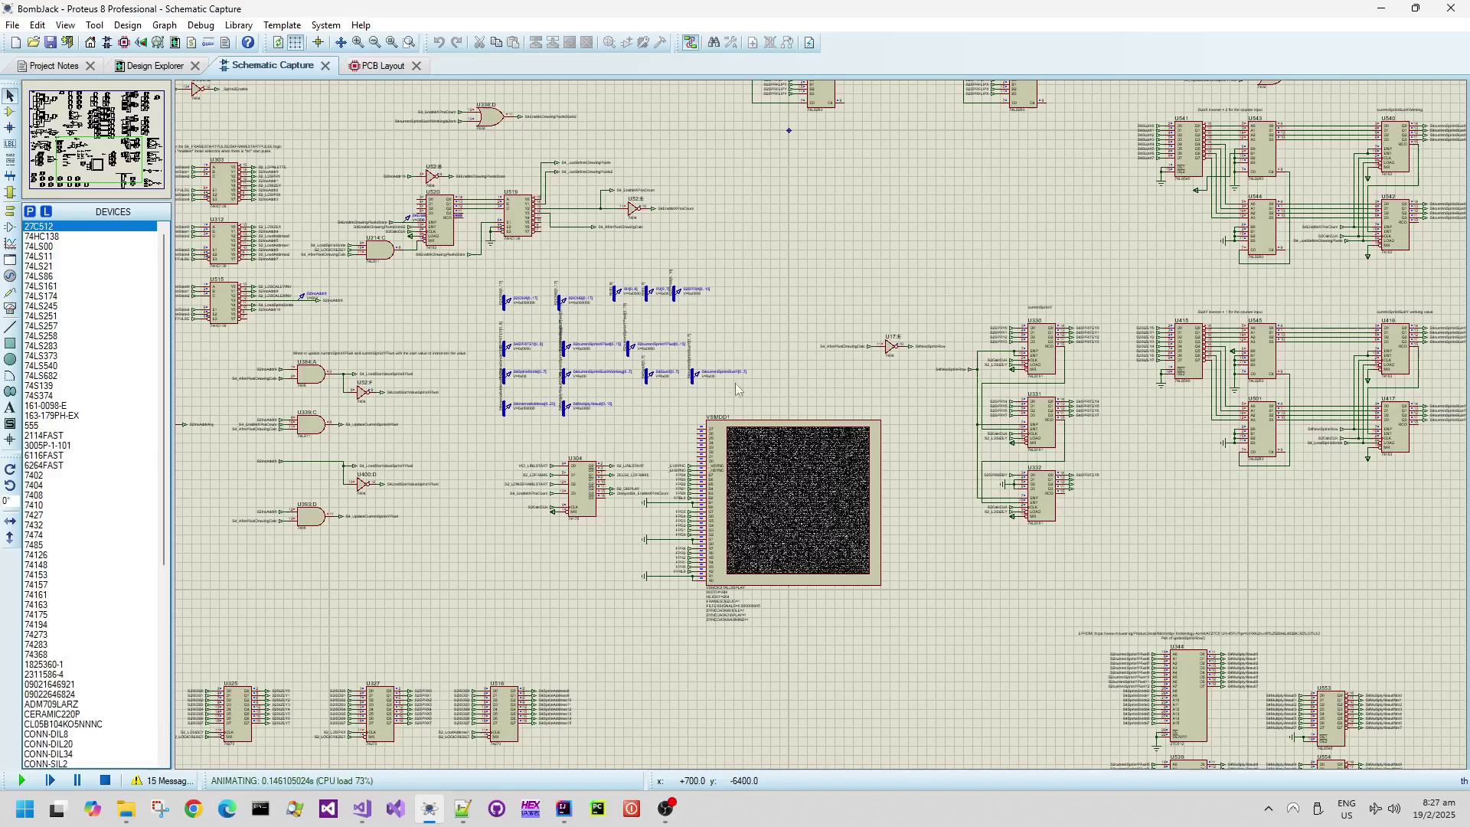
drag(801, 373, 874, 385)
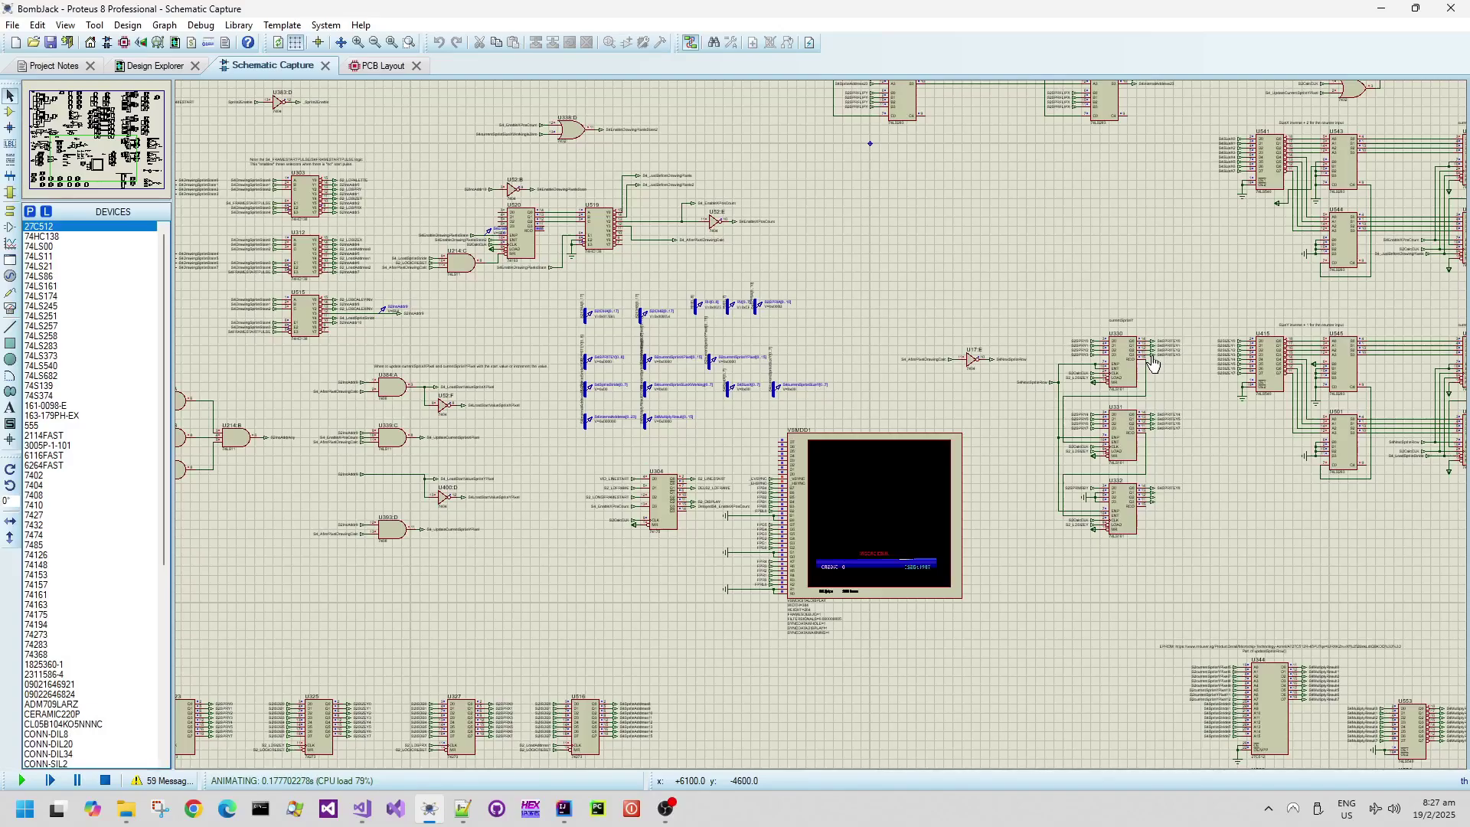
scroll(738, 418, up, 2)
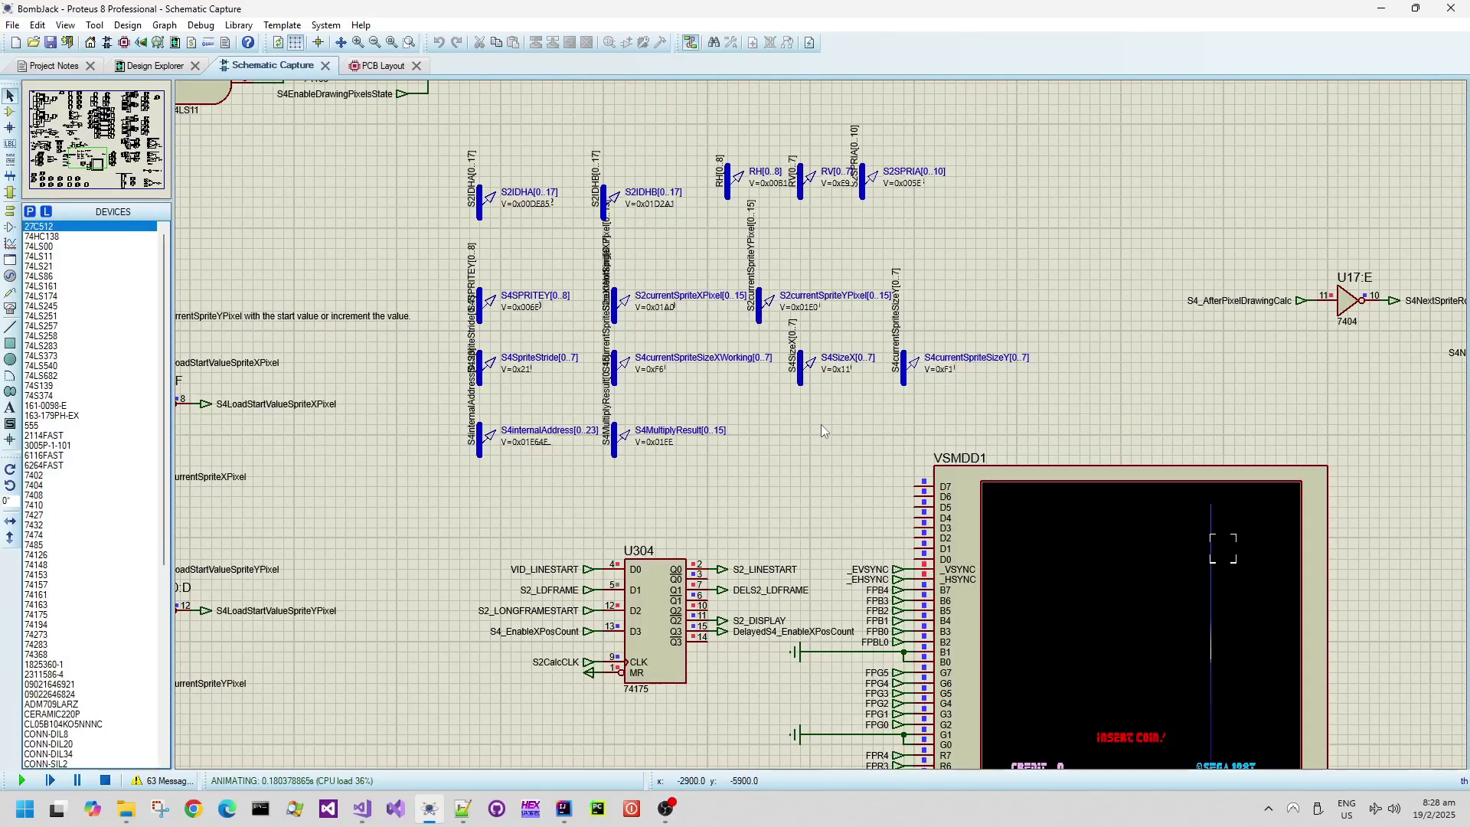
drag(1008, 334, 833, 245)
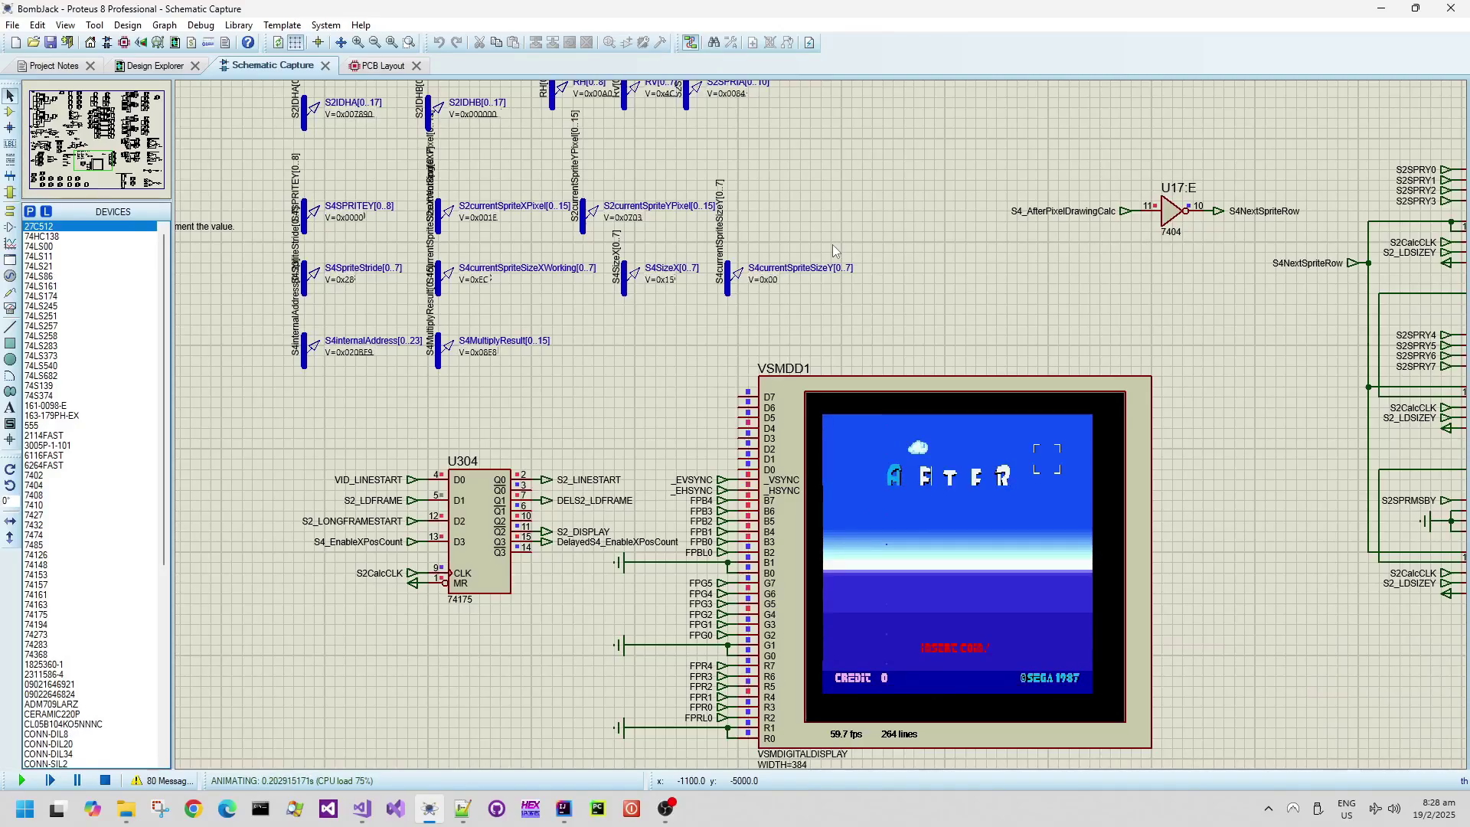
key(F6)
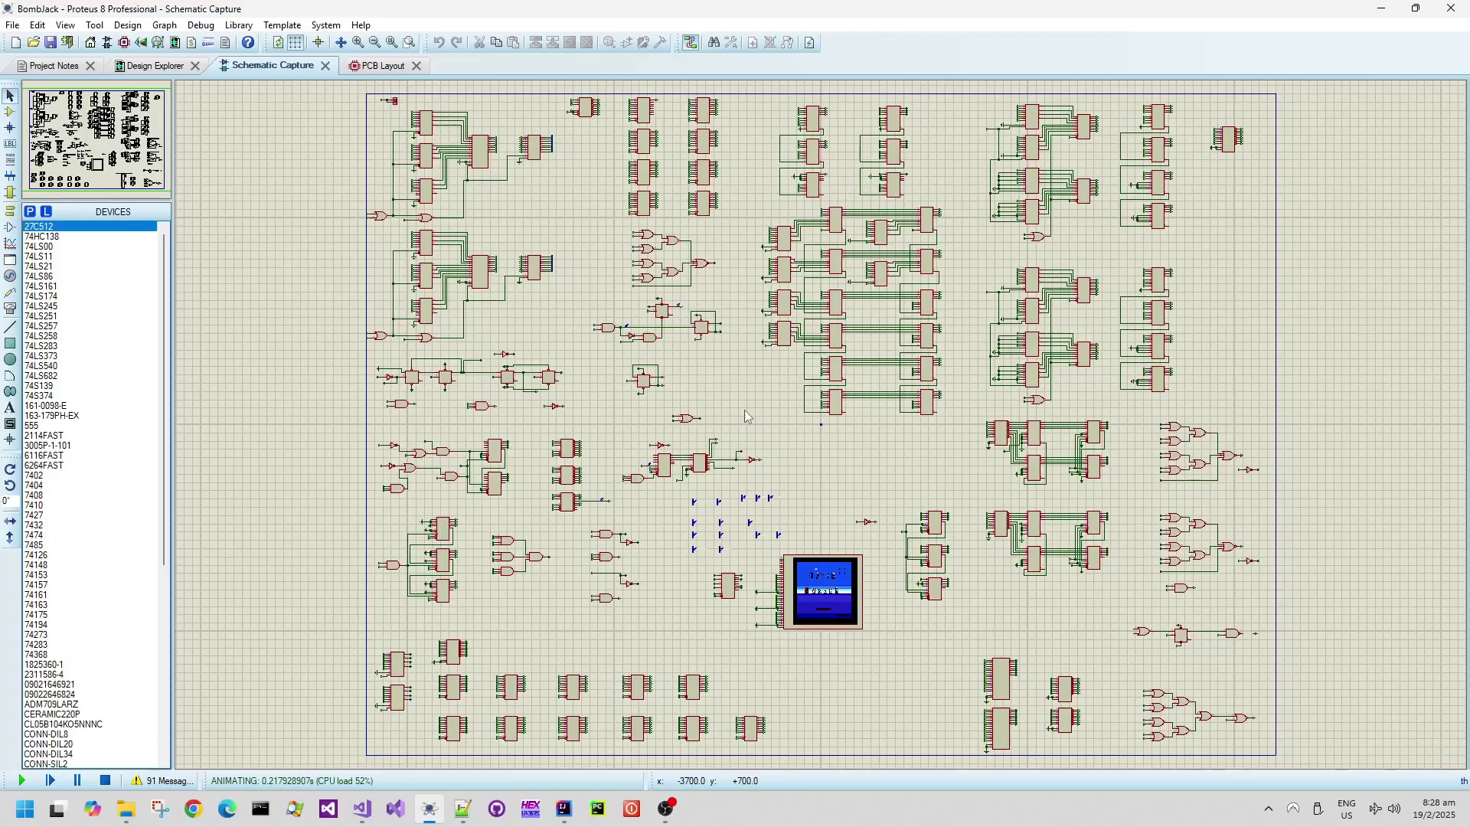
Step: Zoom across the 74LS283 adders near U560 and U301/U341, then pan to the U304 latch and VSMDD1
scroll(823, 431, up, 3)
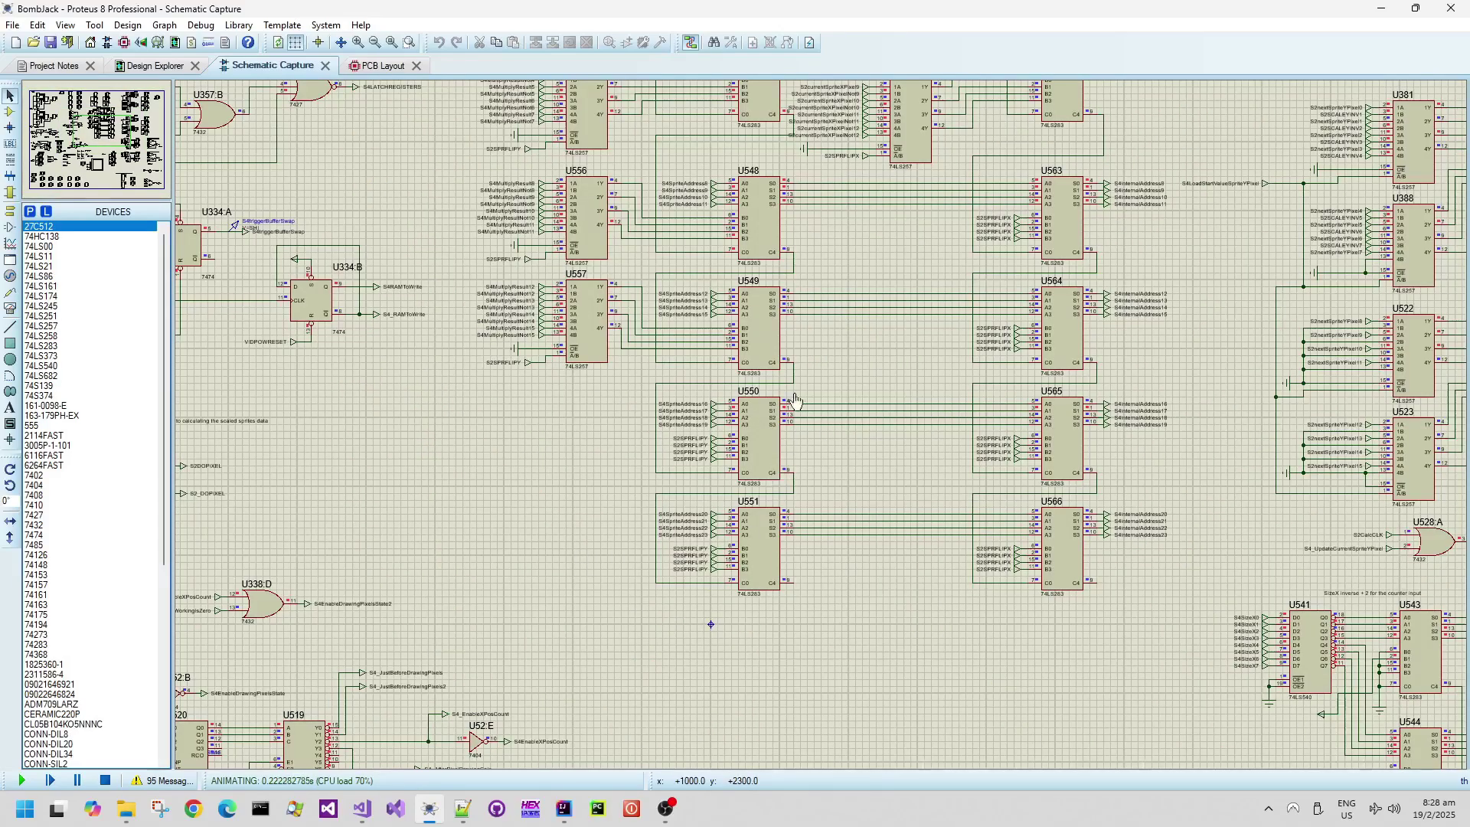
drag(848, 245, 646, 508)
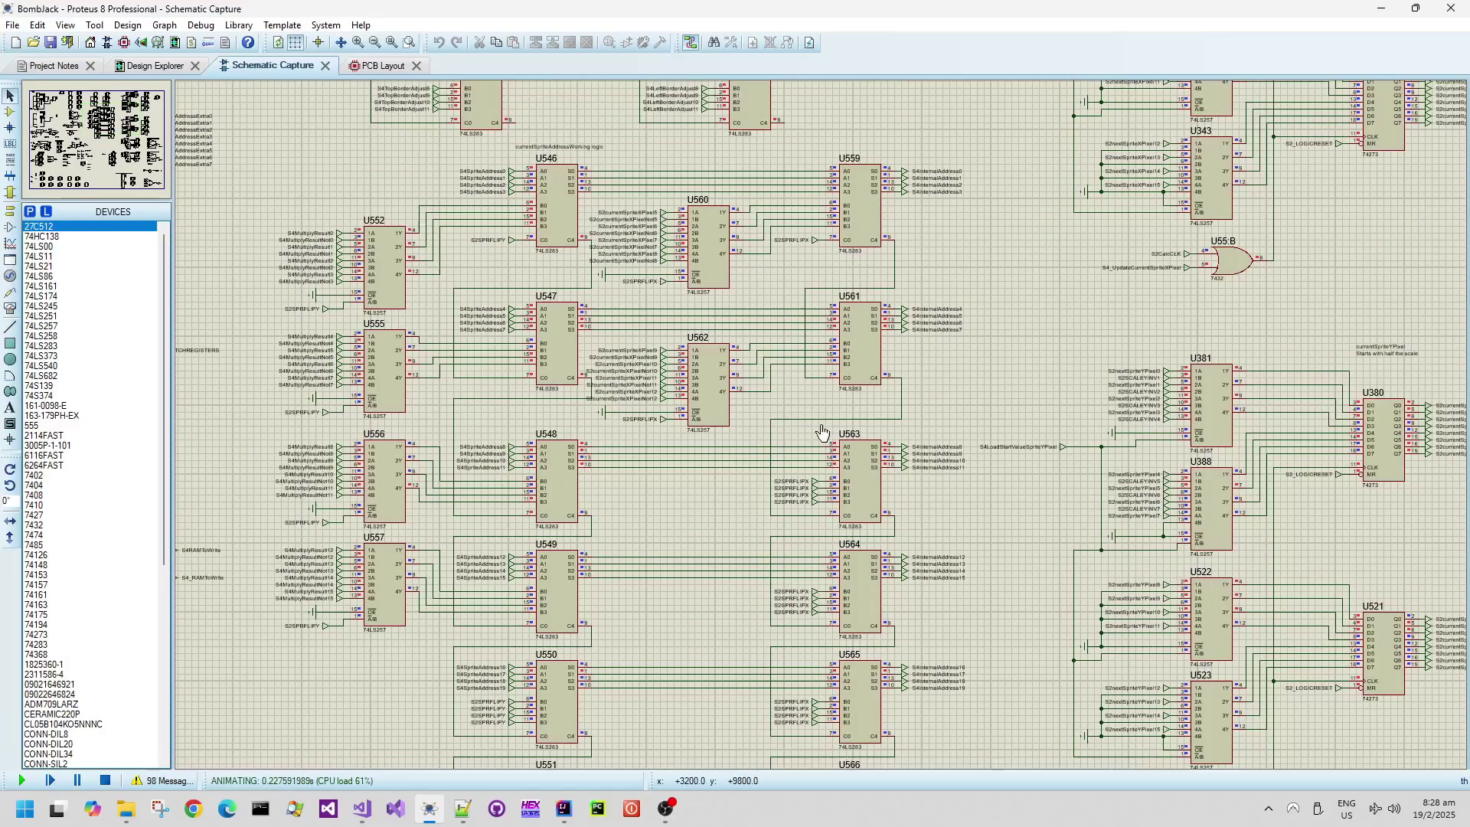
scroll(722, 227, up, 1)
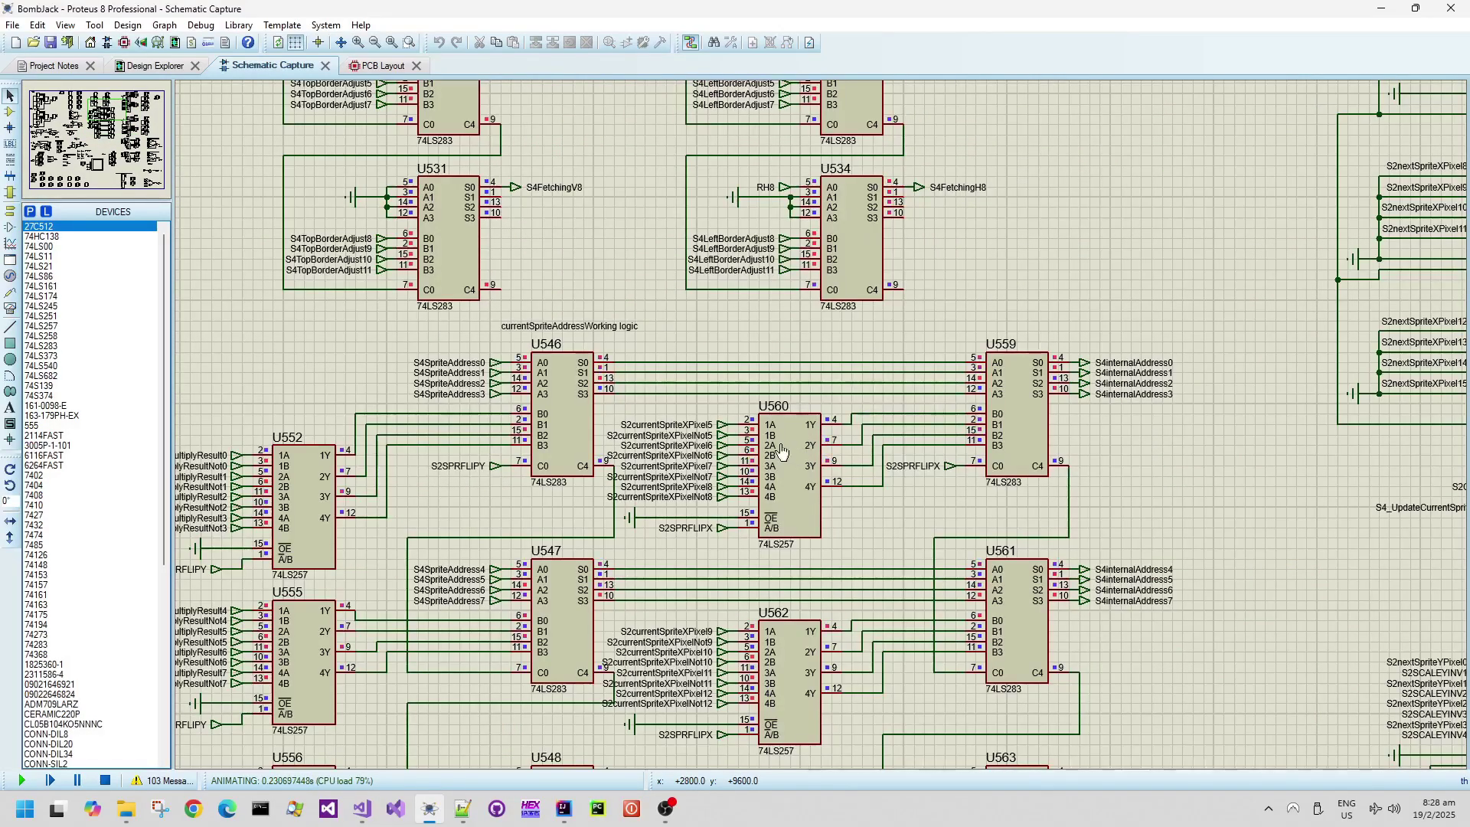
scroll(808, 408, down, 2)
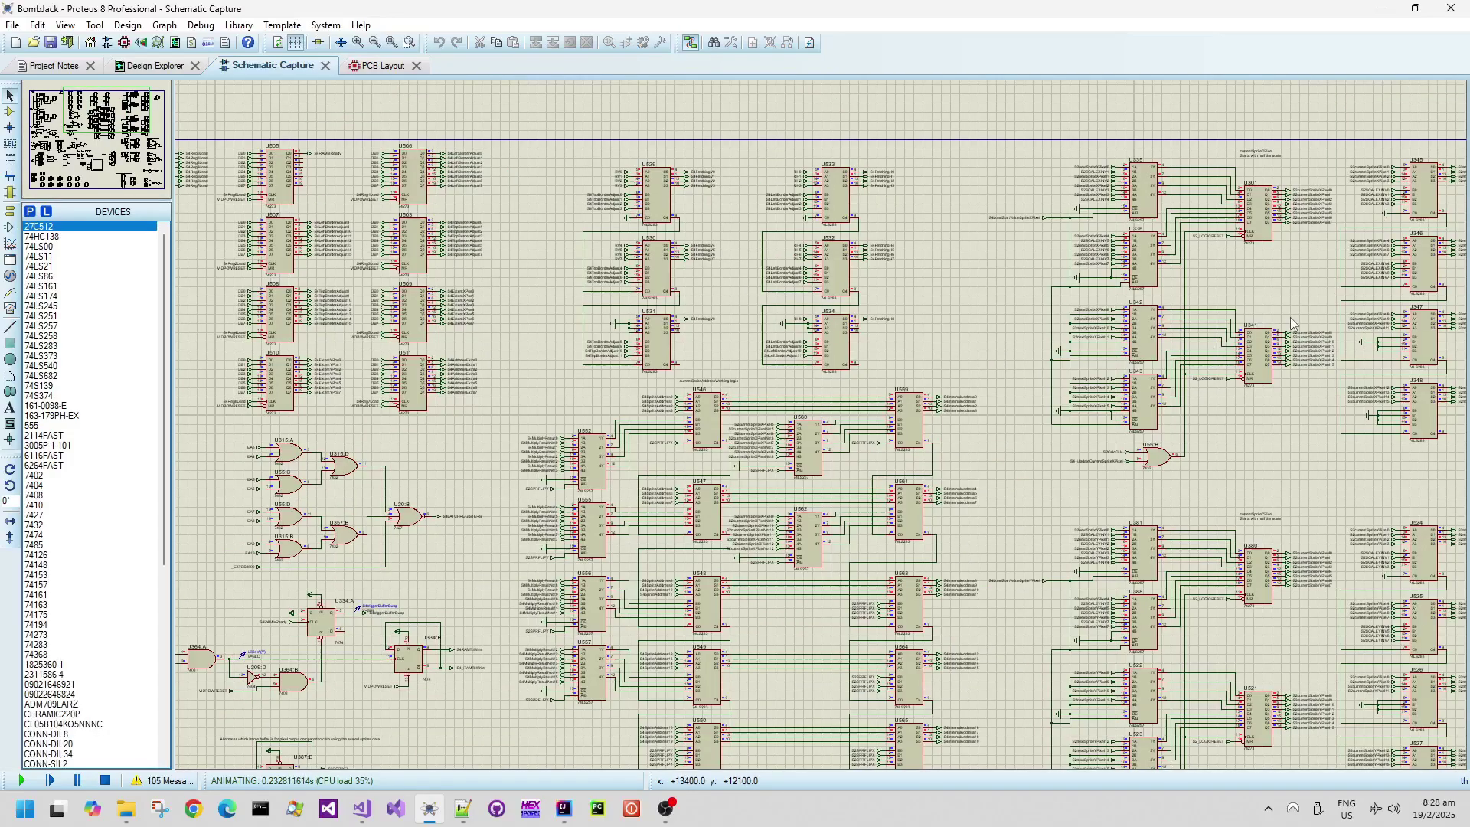
scroll(1289, 317, up, 1)
scroll(821, 424, up, 1)
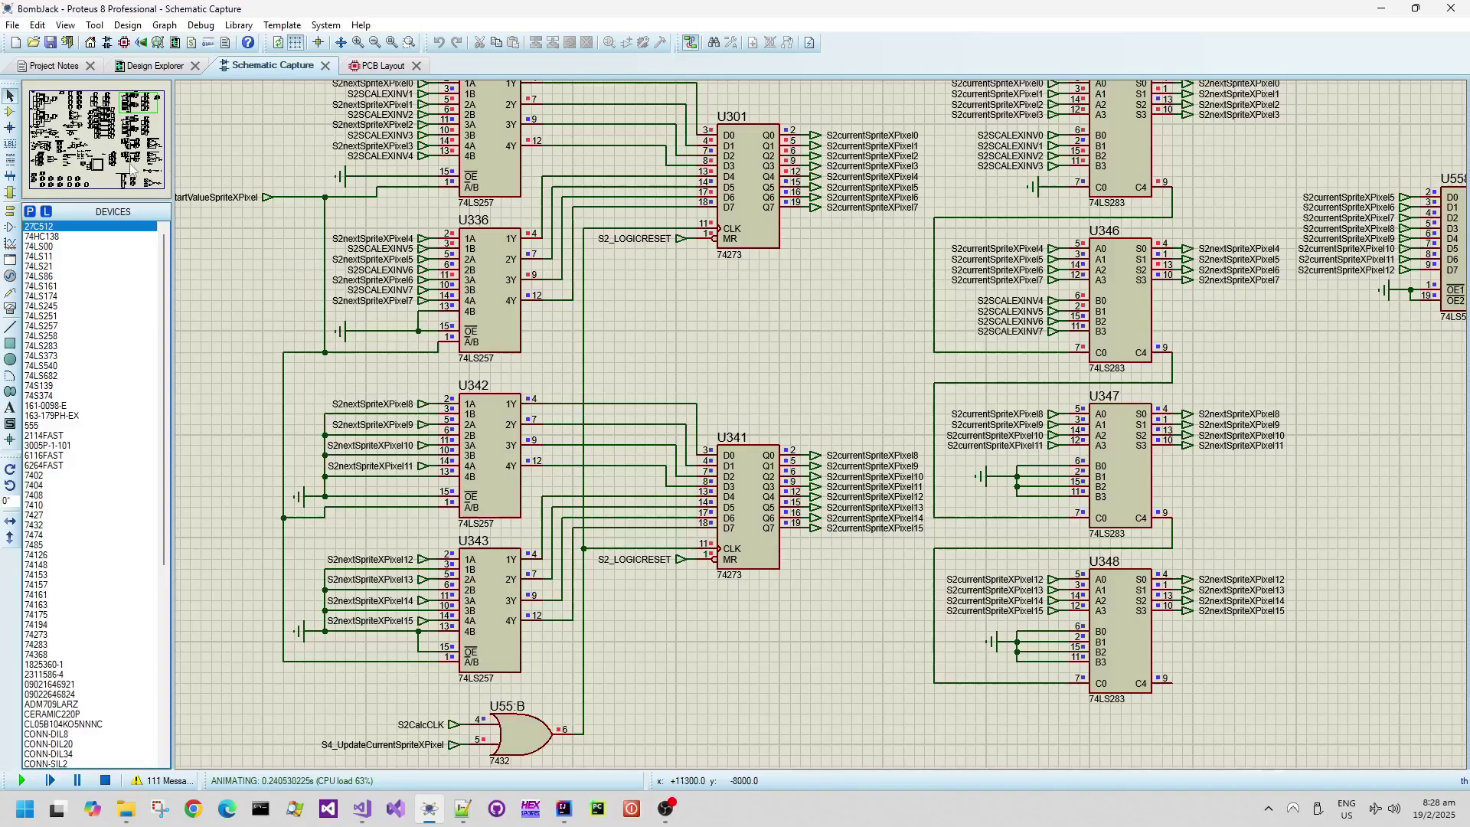
mouse_move(94, 137)
mouse_down()
mouse_move(75, 164)
mouse_move(97, 162)
mouse_up()
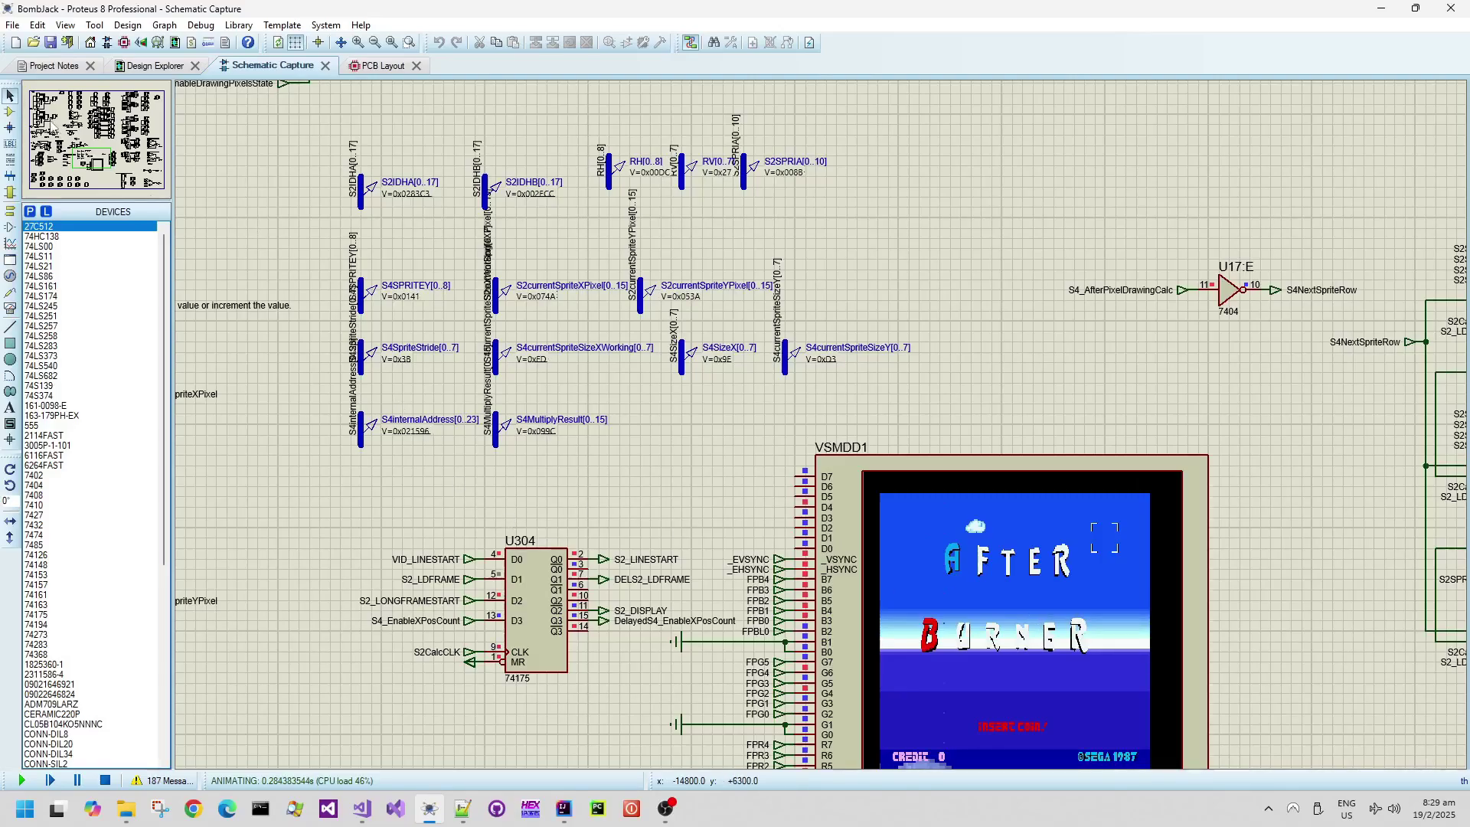
Step: Pan through the U303/U312/U515 decoders, U302/U514 counters and X-pixel registers, then view the whole sheet
click(71, 152)
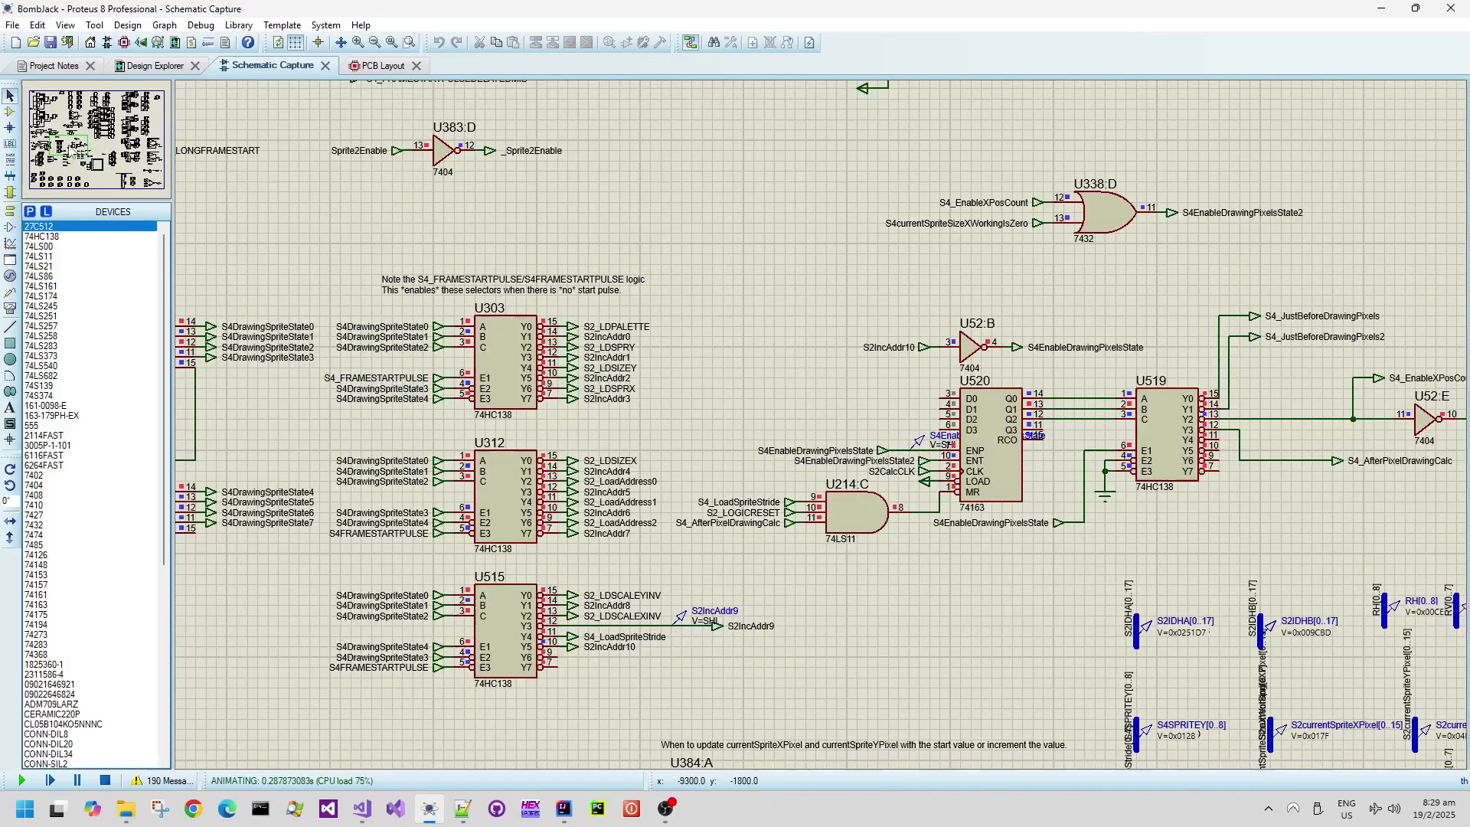
drag(70, 152, 51, 146)
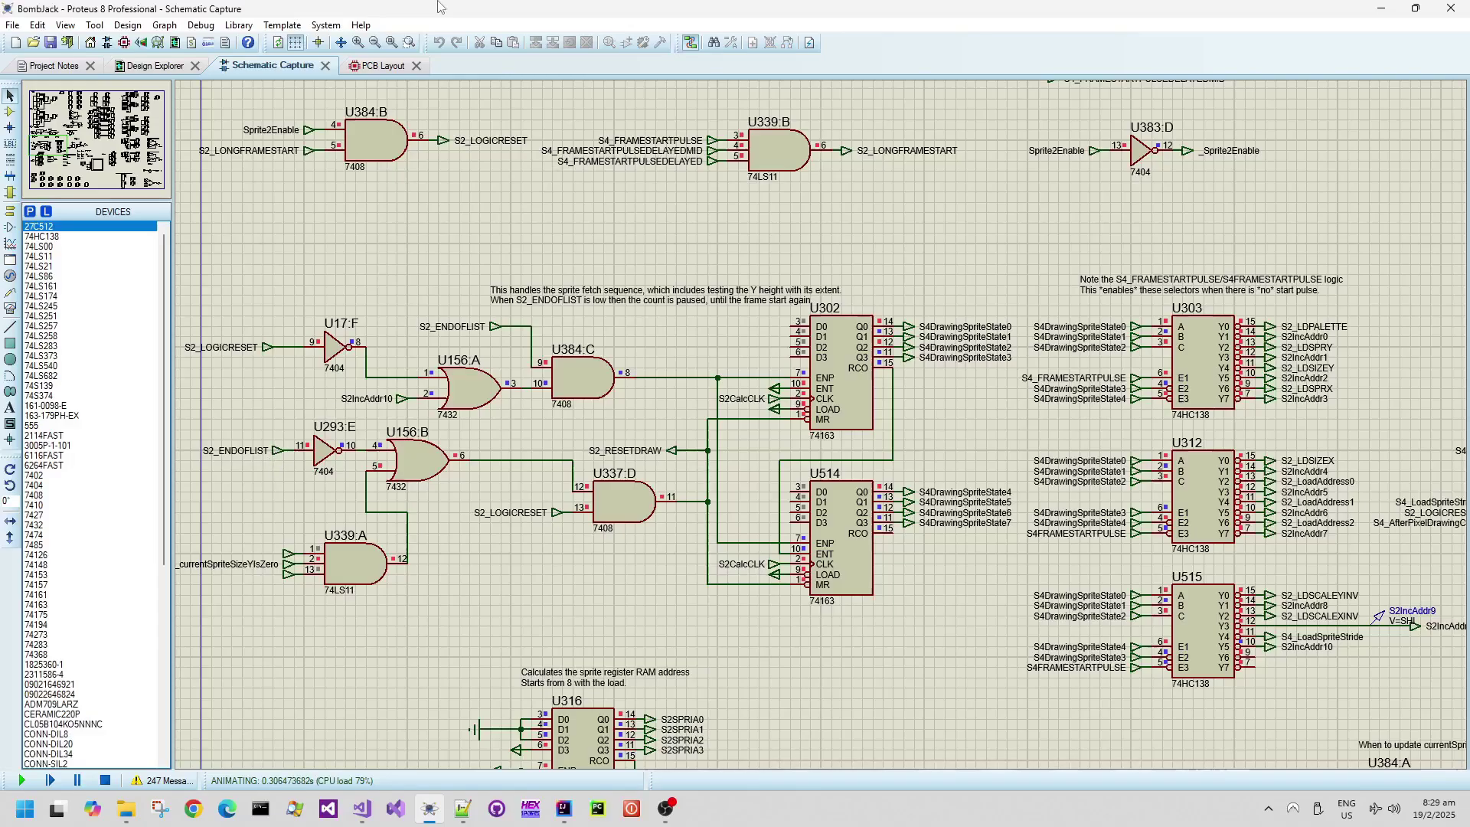
drag(134, 104, 140, 100)
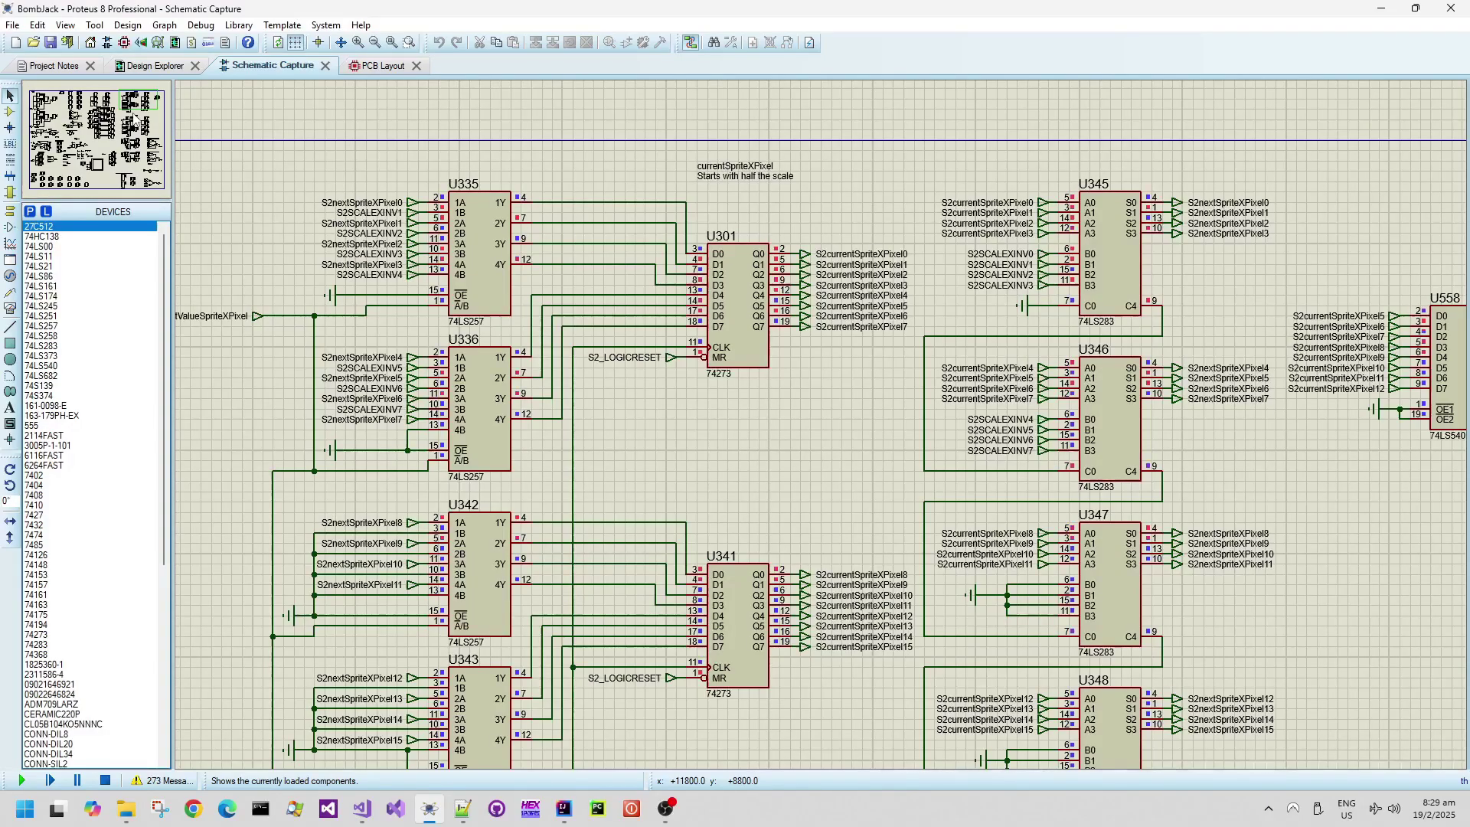
key(F8)
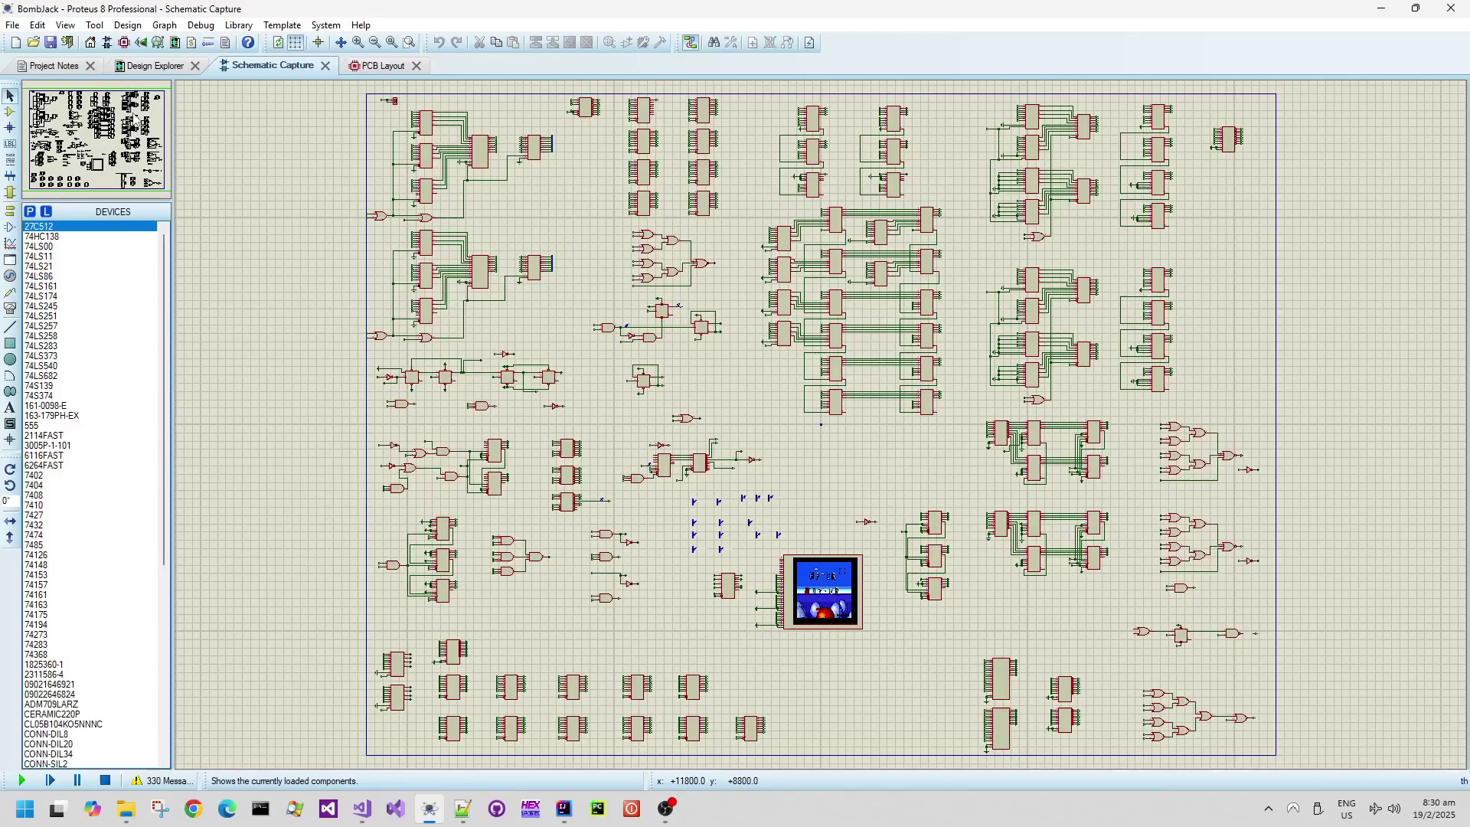
Step: Zoom in on the VSMDD1 display to watch the After Burner title over clouds, then zoom out
scroll(823, 590, up, 2)
scroll(823, 590, up, 1)
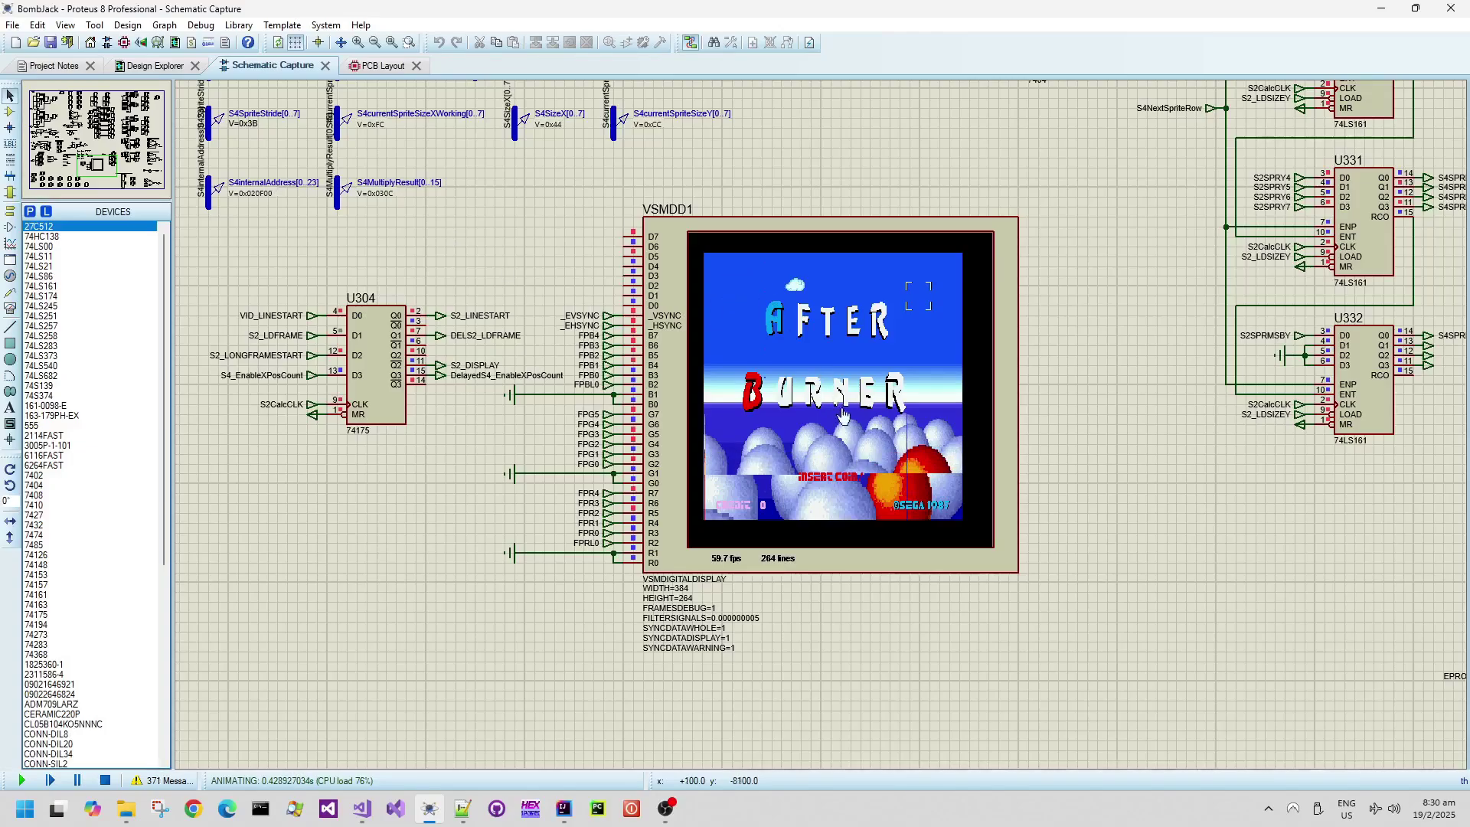
scroll(823, 431, up, 1)
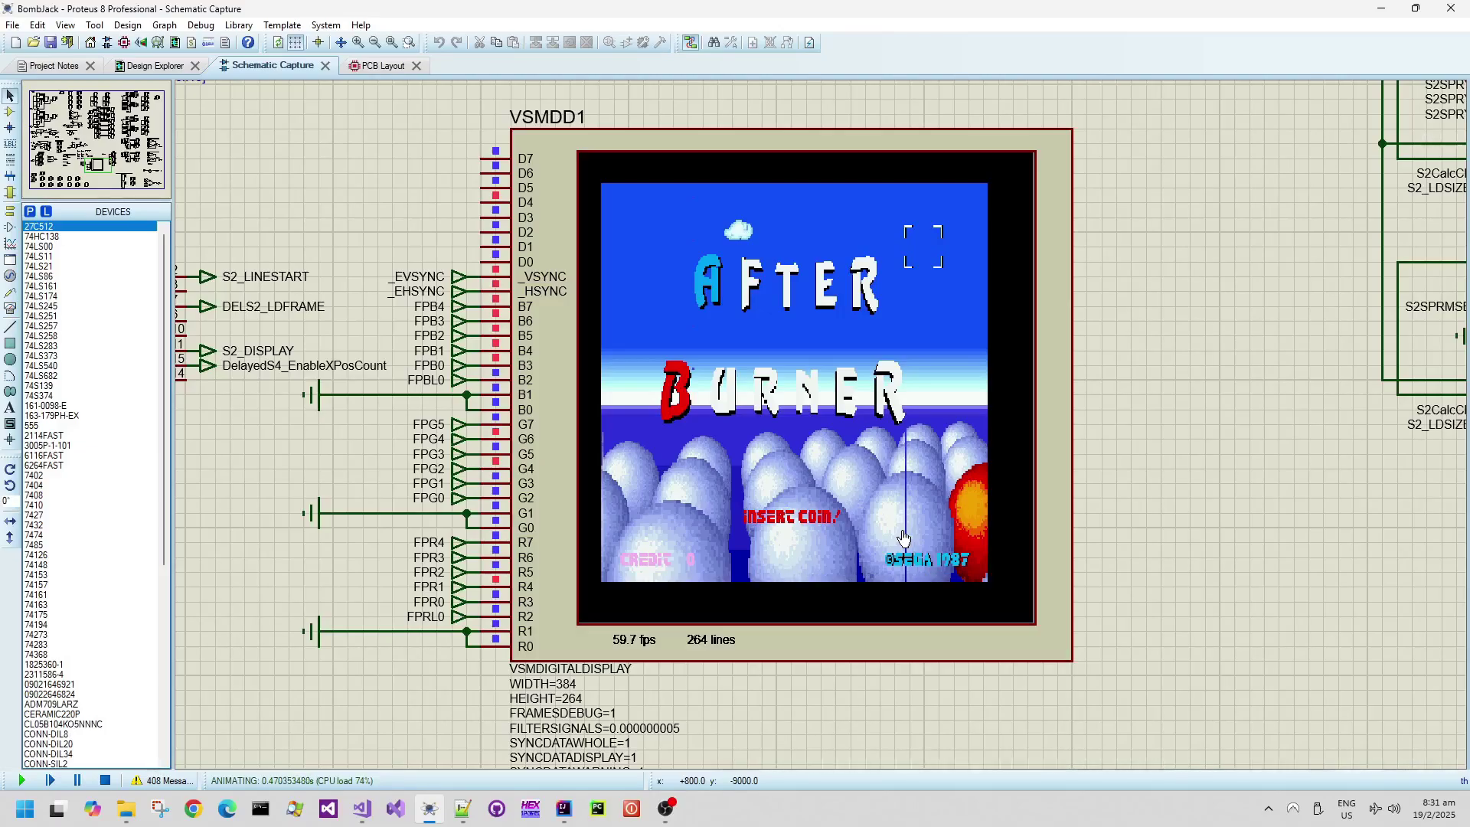
scroll(762, 345, down, 2)
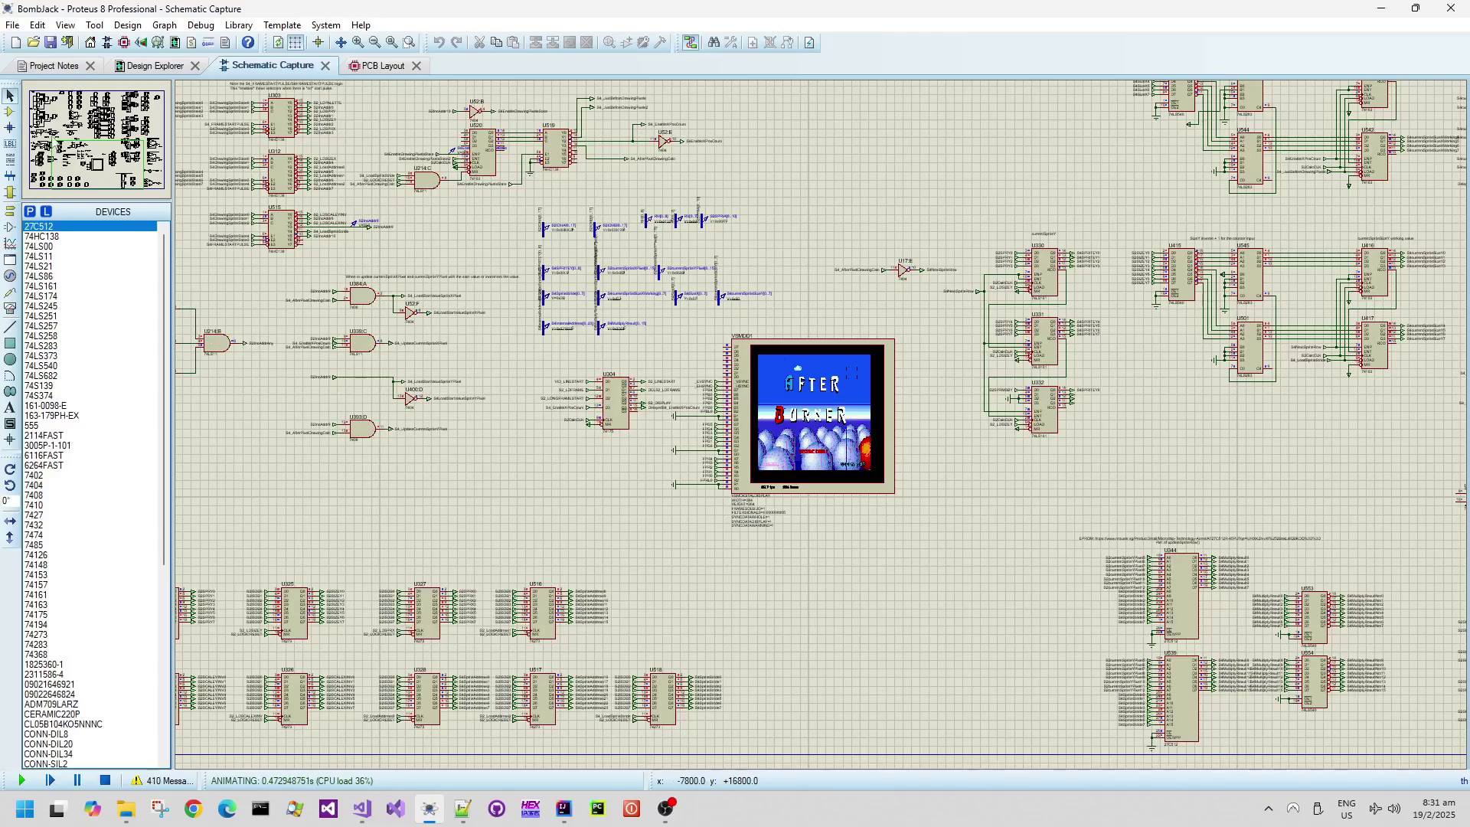
Step: Move across the sheet to the U293:E / U156:B sprite fetch gating and zoom in on it
click(61, 163)
click(61, 163)
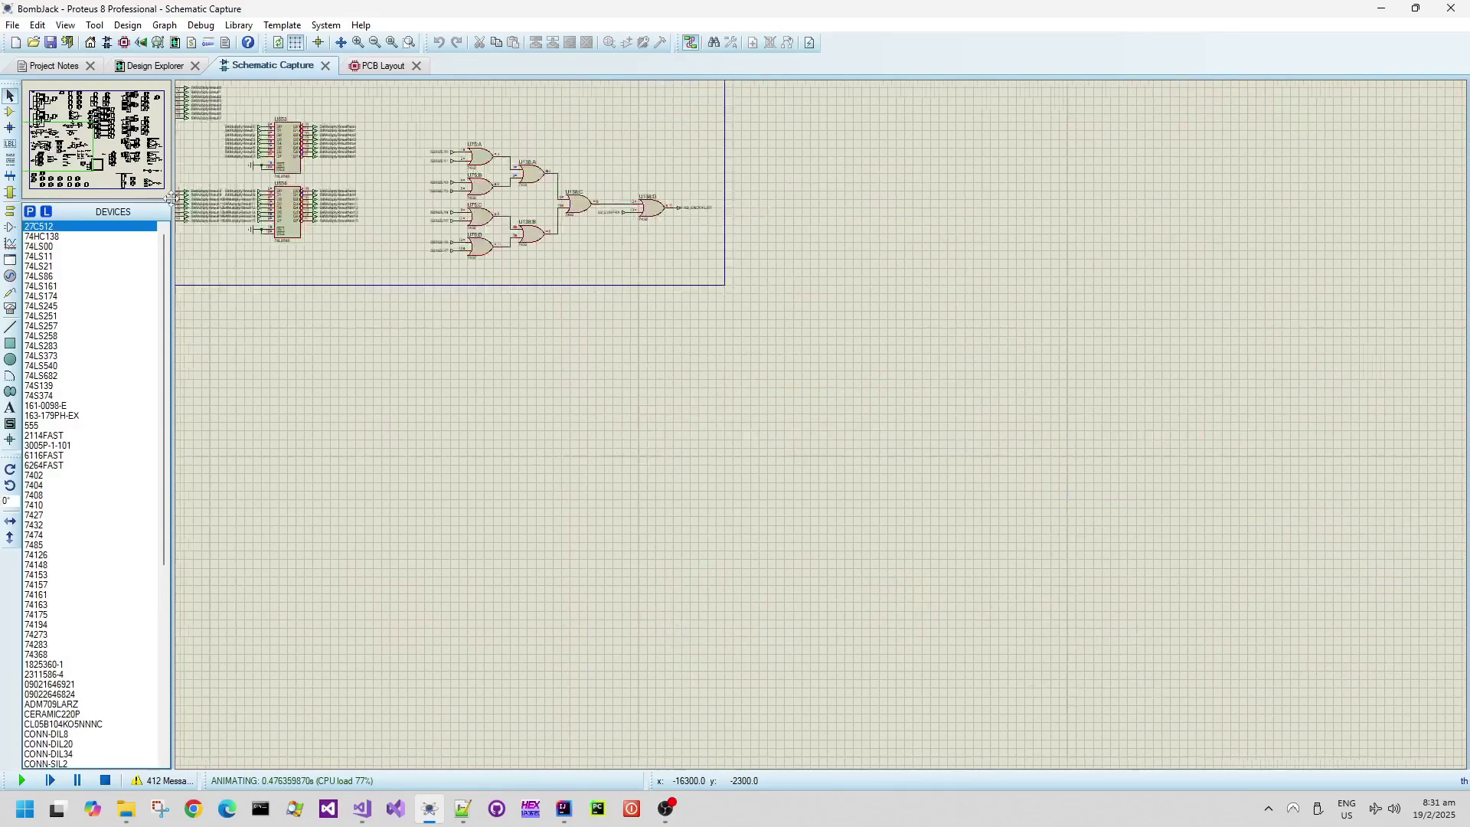
click(62, 163)
drag(61, 163, 67, 155)
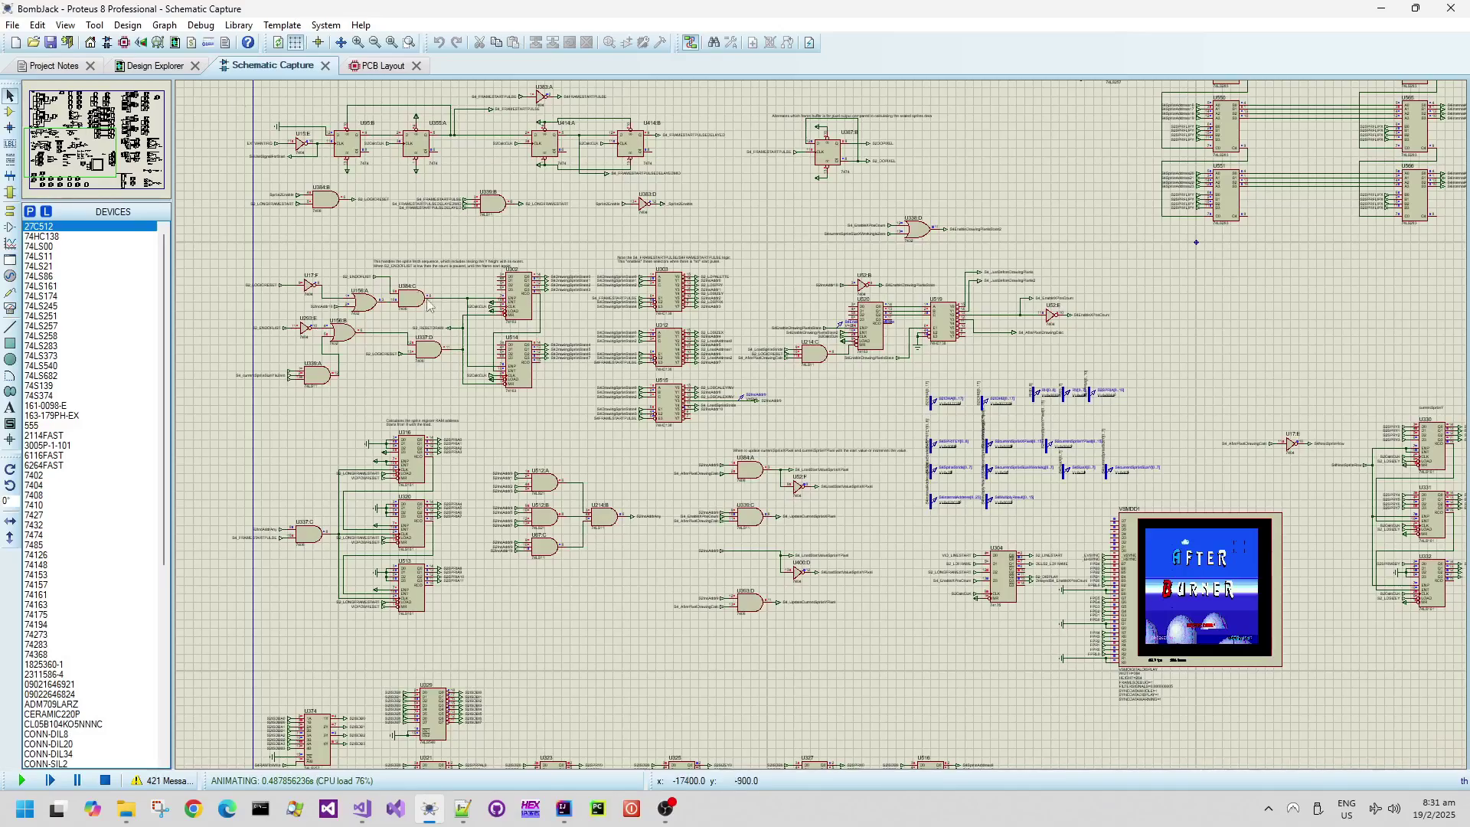
scroll(279, 319, up, 2)
Step: Bring the U95/U355/U414 frame-start flip-flops into view and zoom out to see the surrounding logic
scroll(821, 424, up, 1)
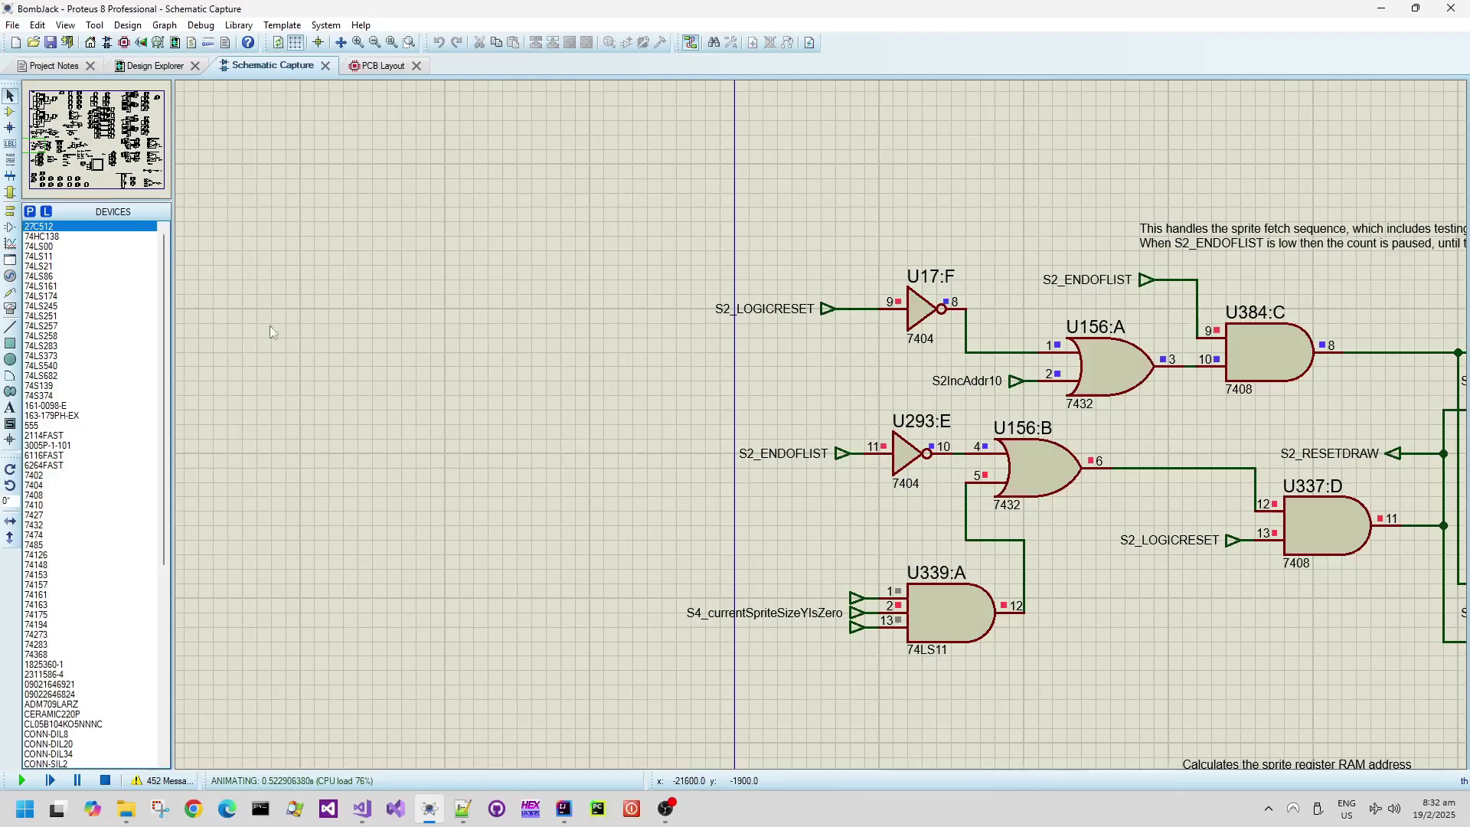
drag(68, 165, 35, 126)
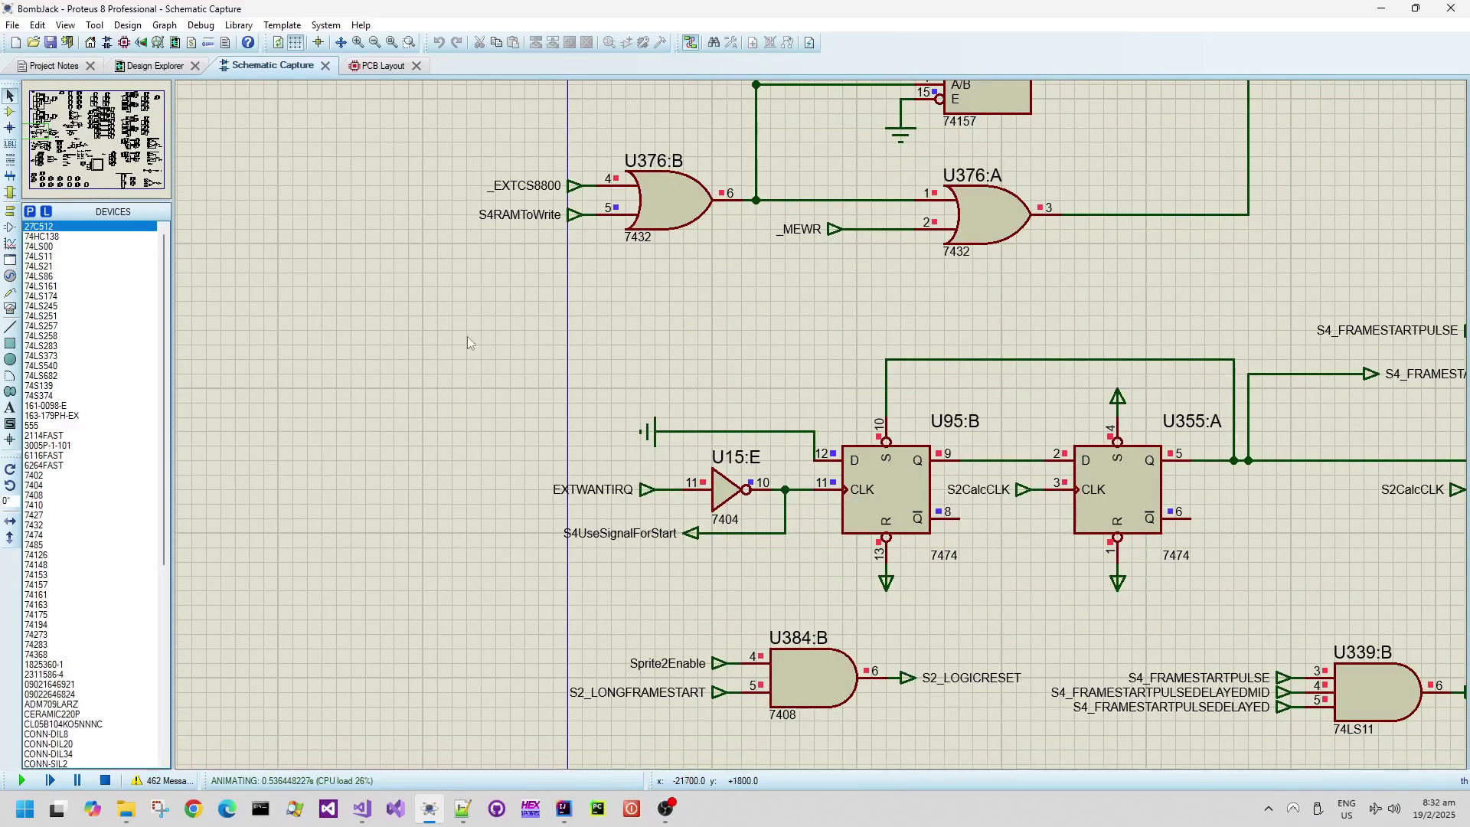
scroll(610, 335, down, 2)
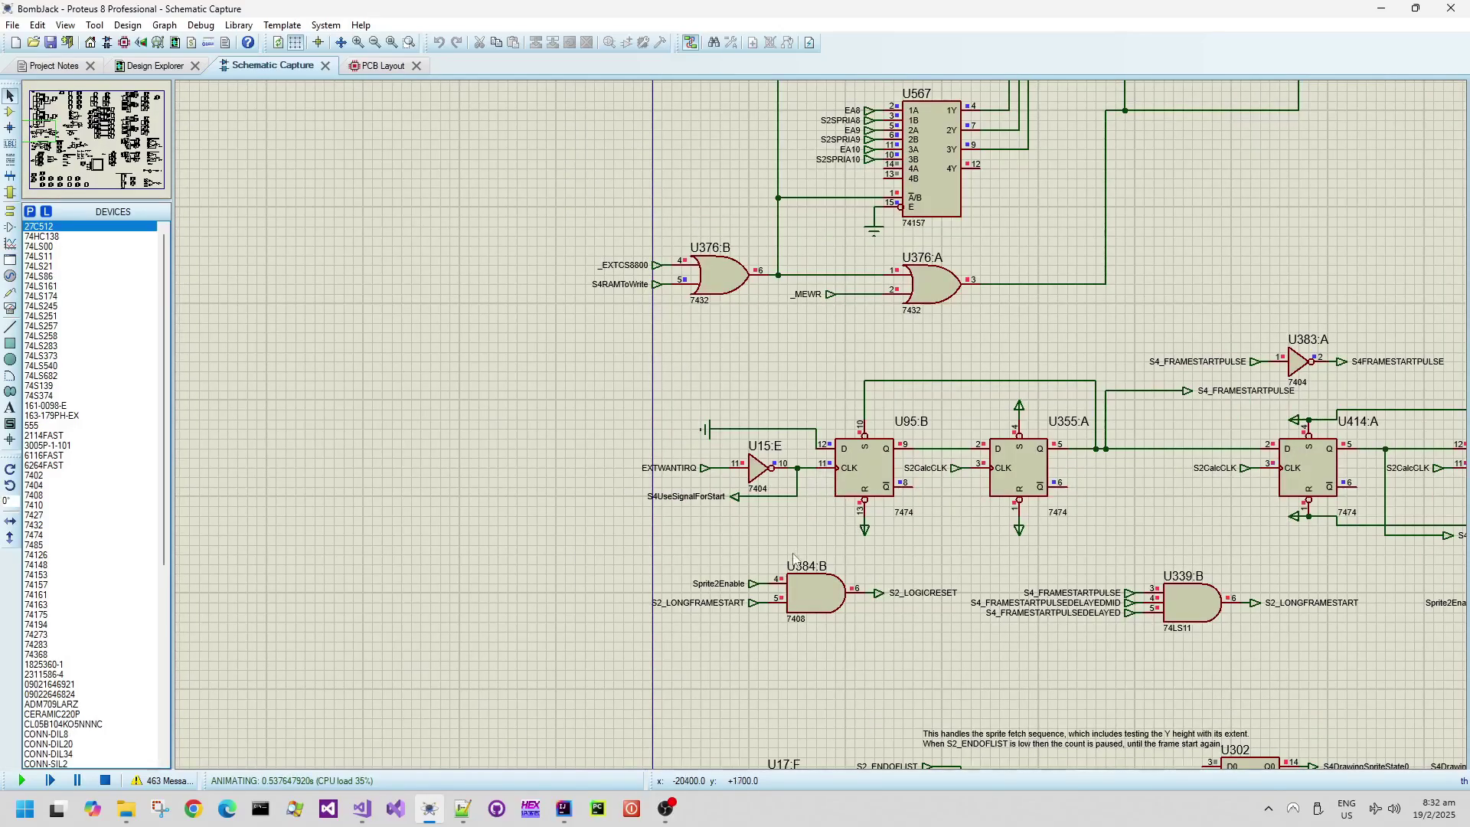
scroll(819, 581, down, 1)
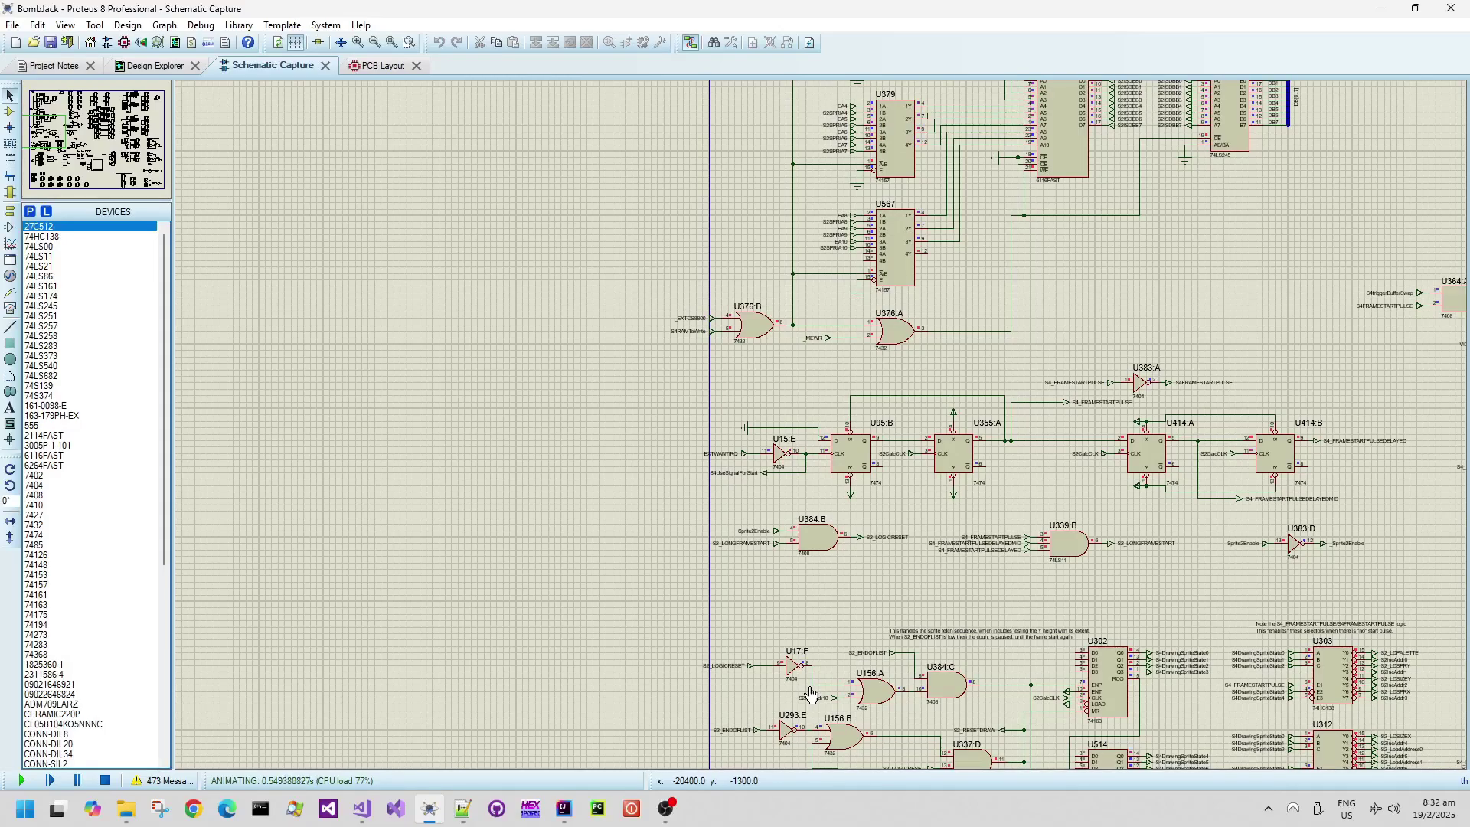
Step: Show the VSMDD1 display together with the sprite probe values and U304 latch
click(92, 165)
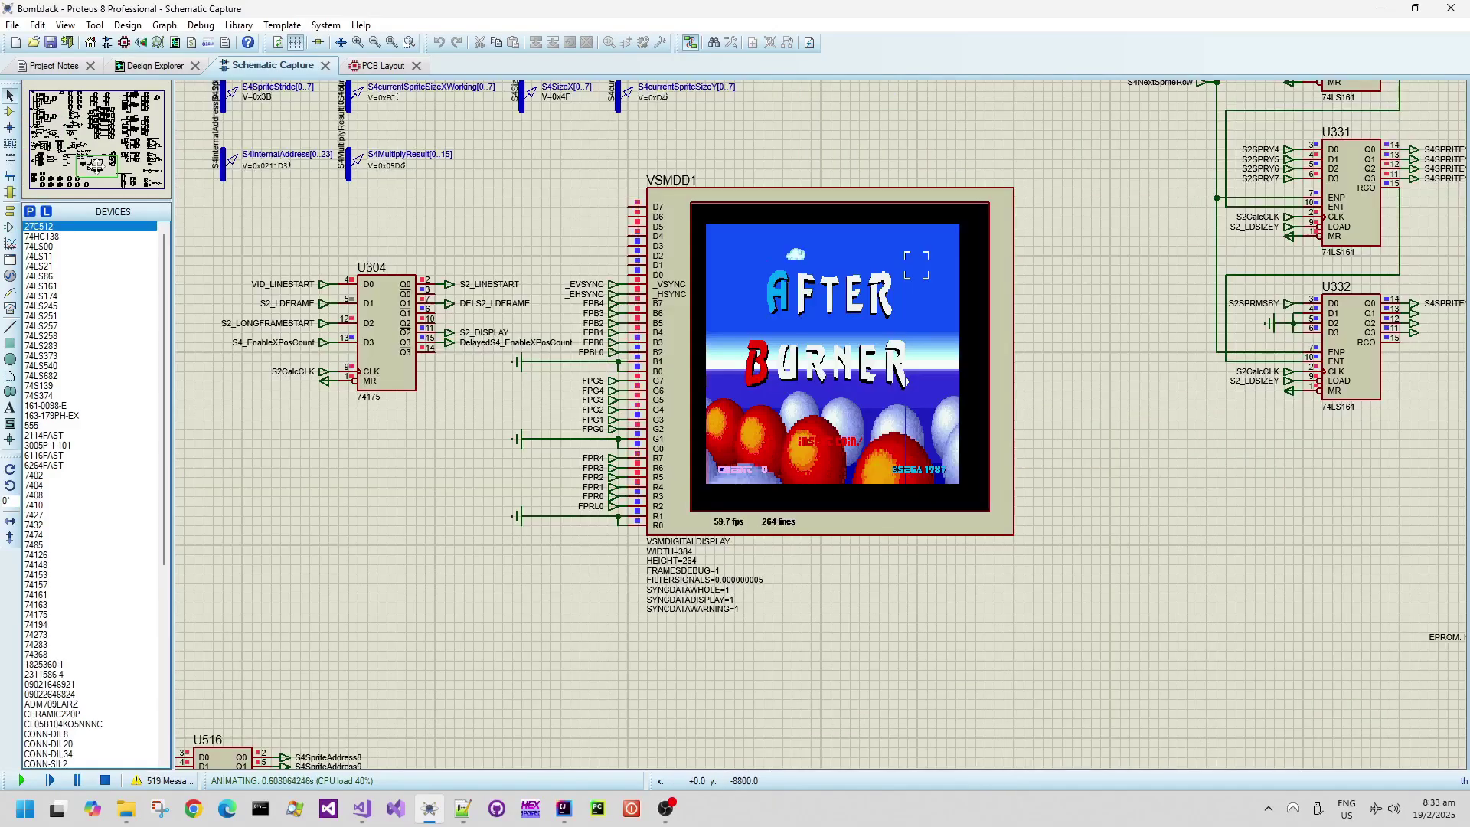
drag(93, 165, 42, 151)
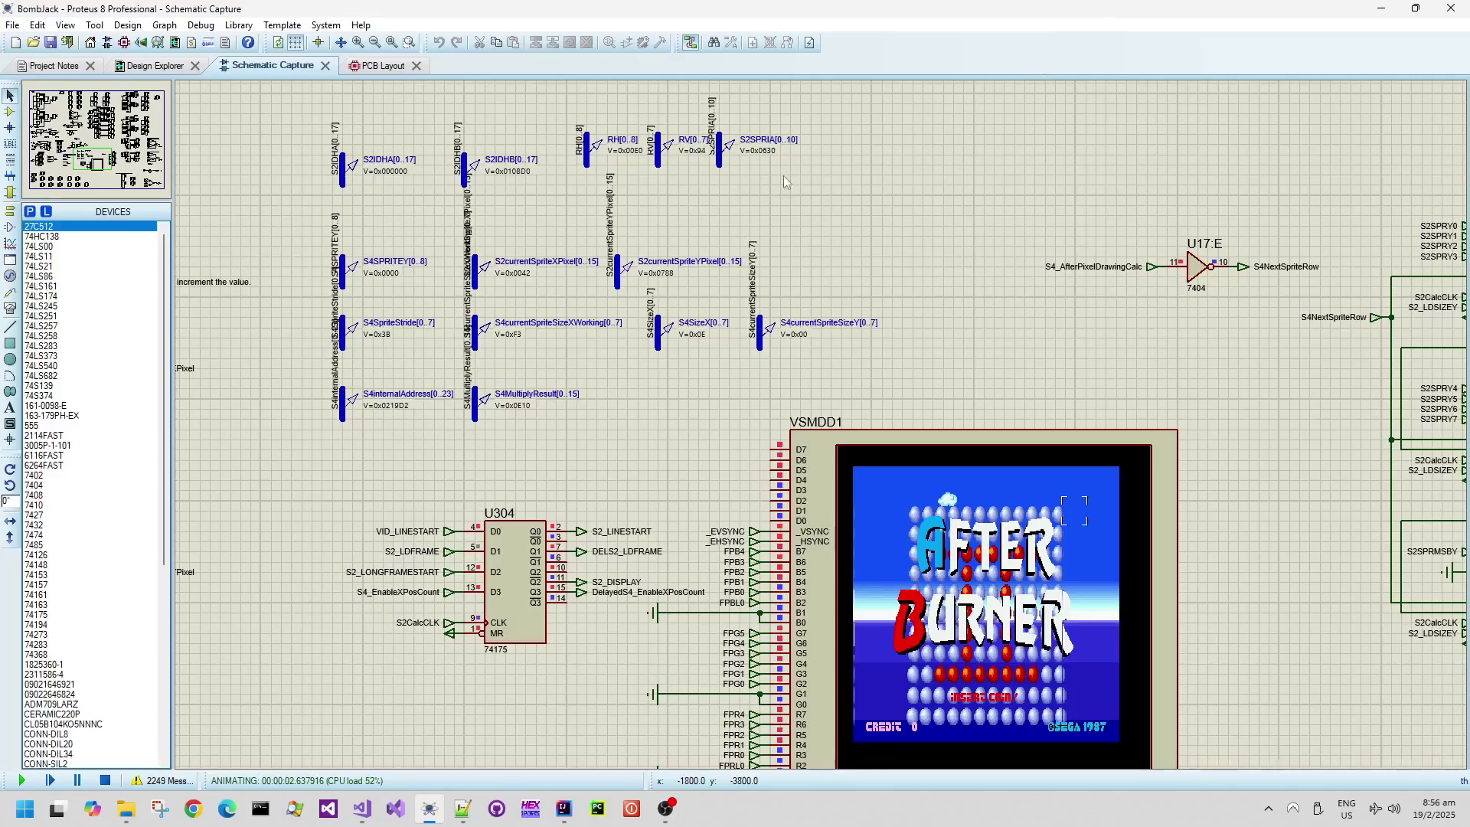
Step: Pause and resume the simulation, then zoom in close on the After Burner title display
key(Pause)
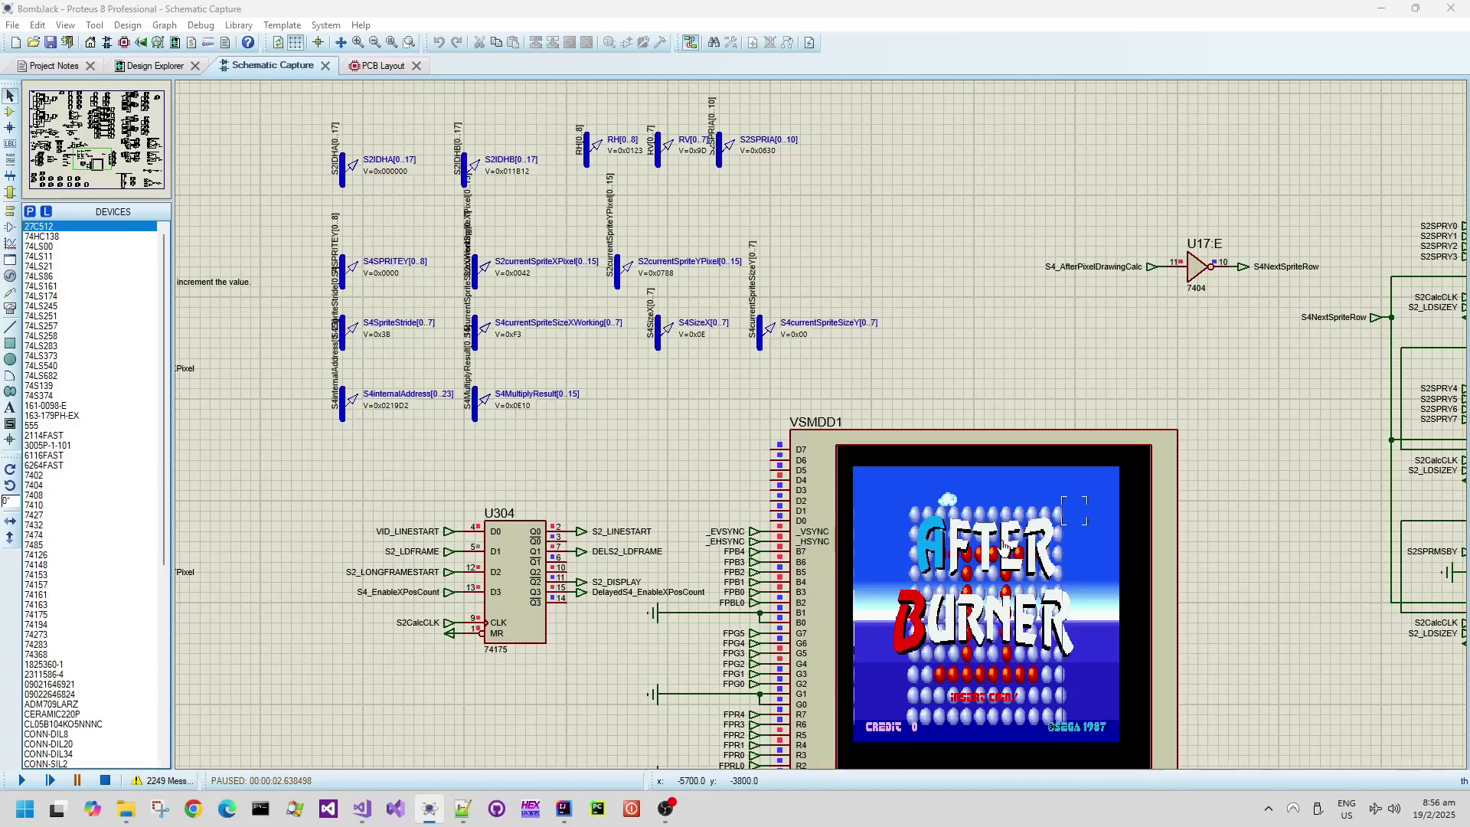
key(F12)
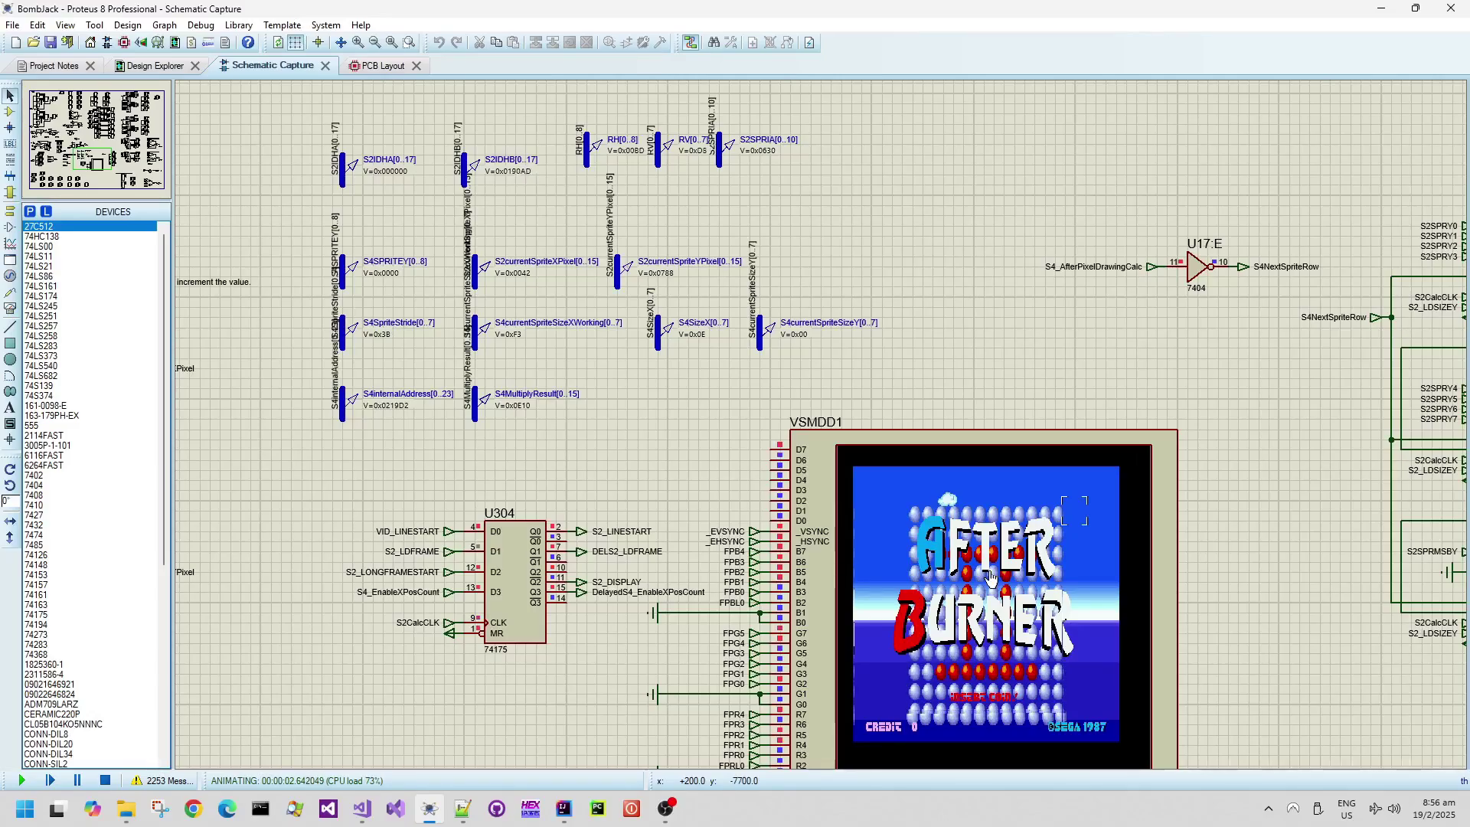
scroll(1230, 584, down, 1)
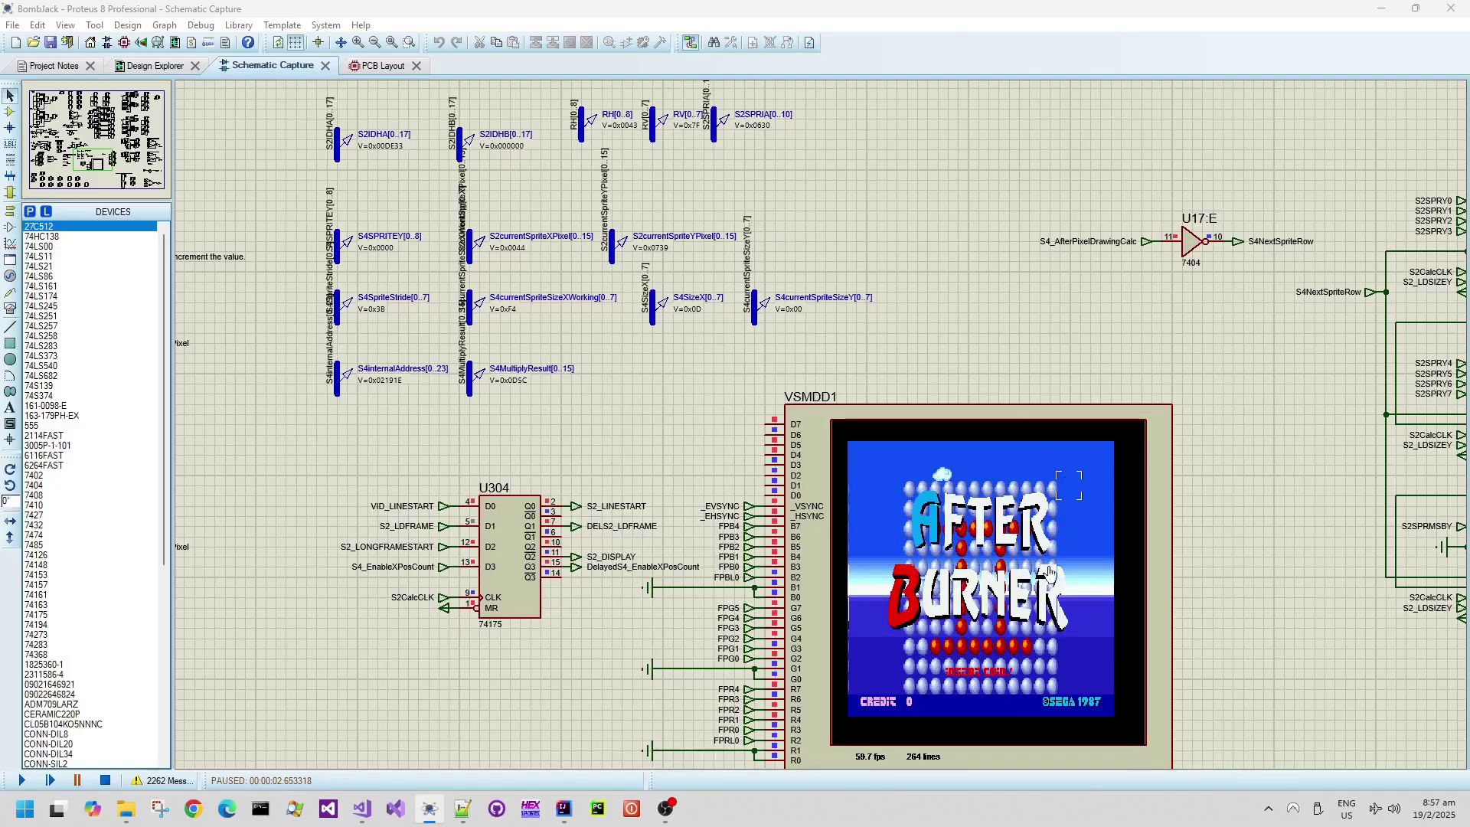
key(F12)
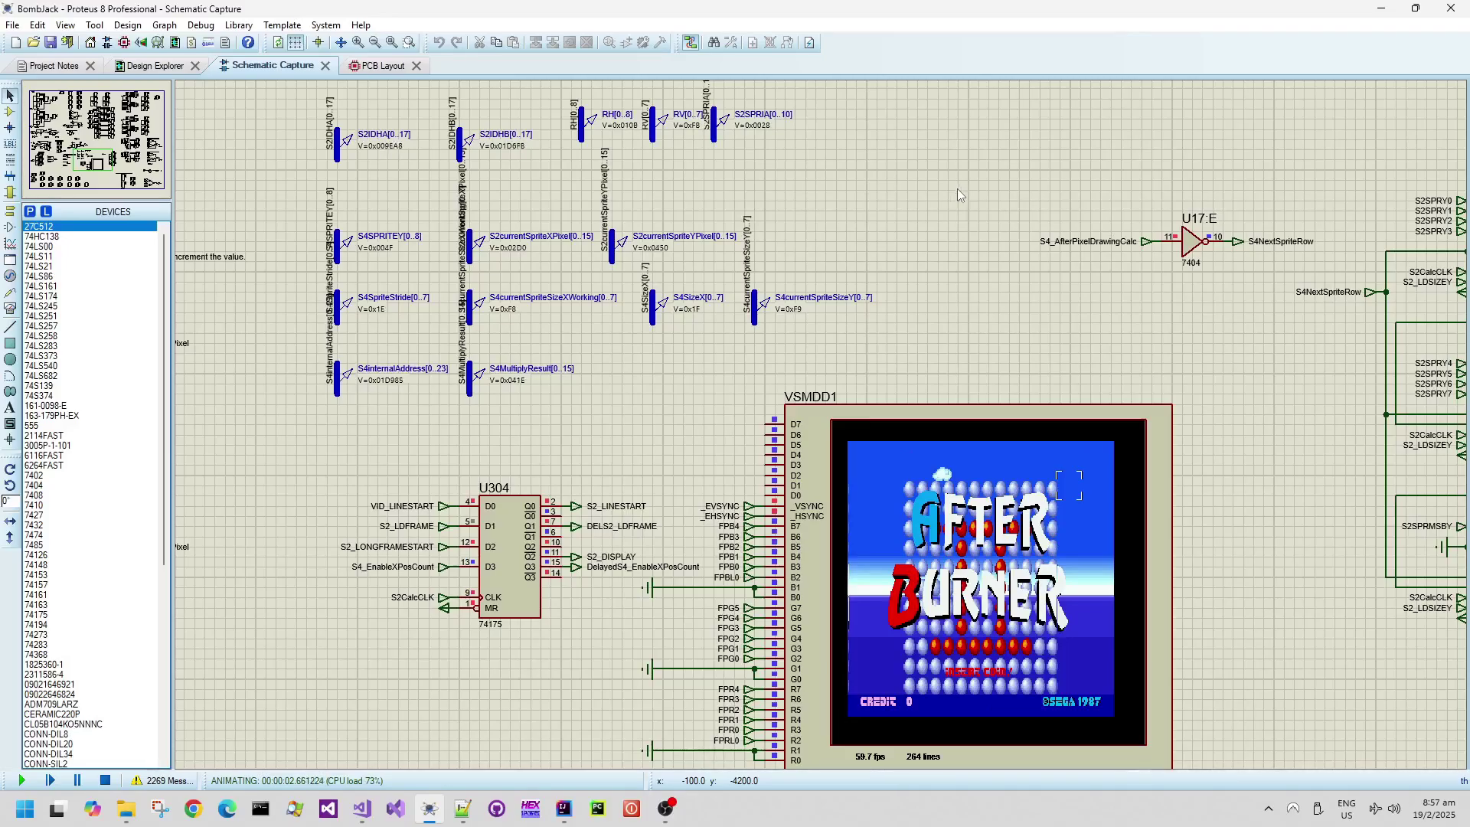
scroll(821, 424, up, 2)
scroll(821, 424, up, 1)
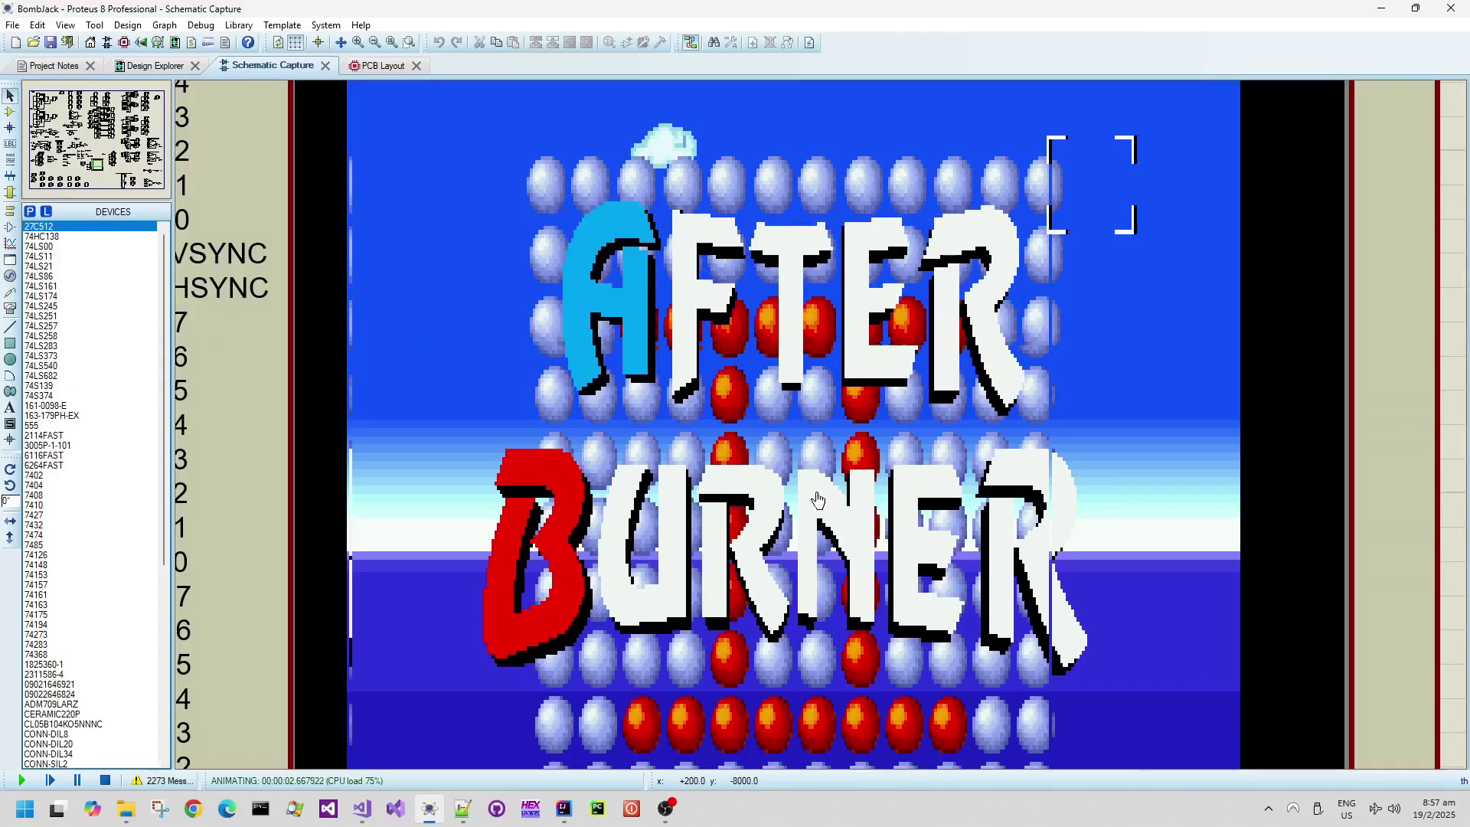
Step: Zoom out and recentre the display with the probes above it as the carrier scene appears
scroll(821, 482, down, 1)
scroll(821, 478, down, 1)
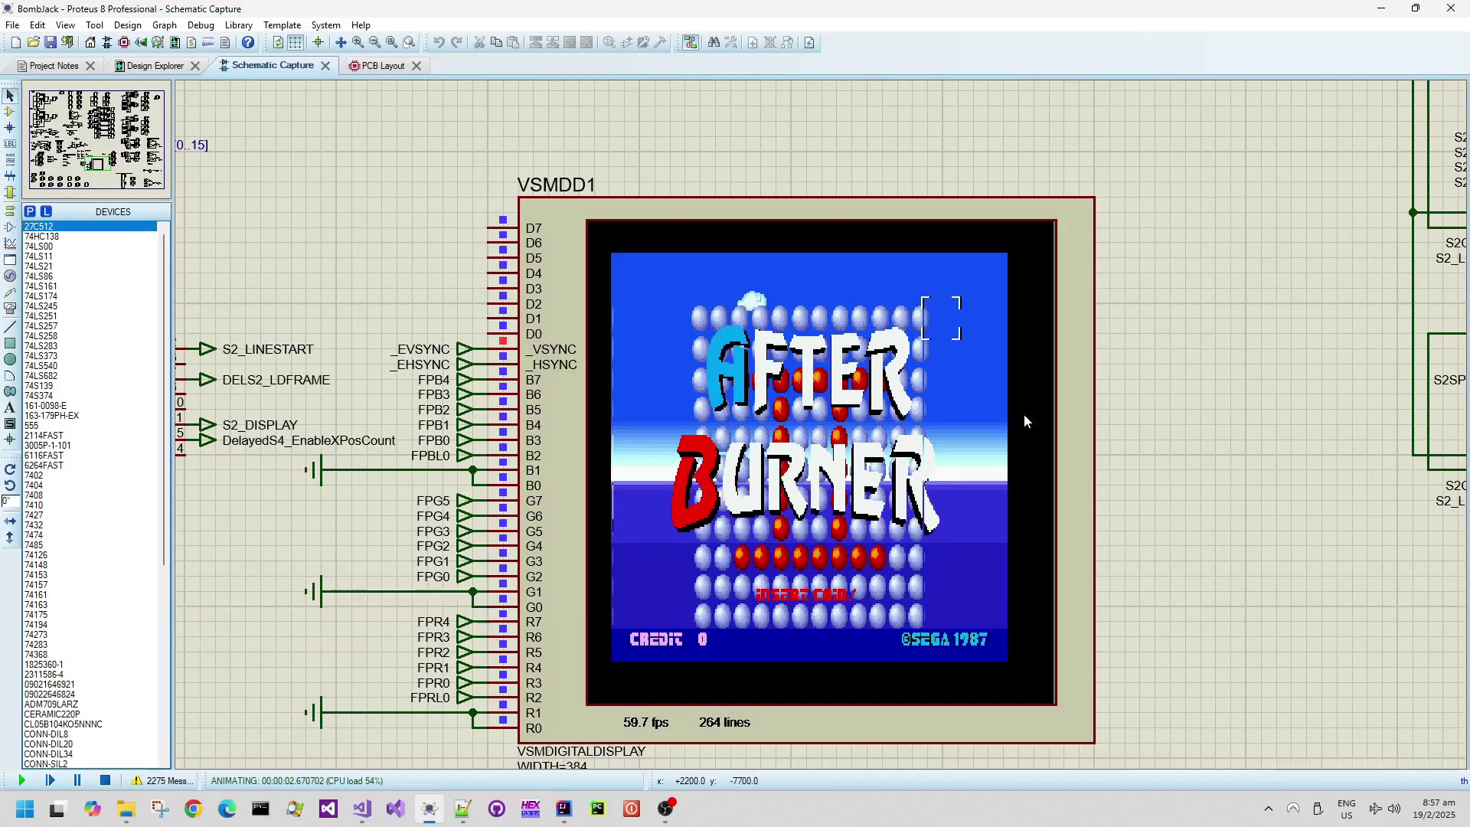
scroll(843, 459, down, 1)
drag(493, 255, 670, 361)
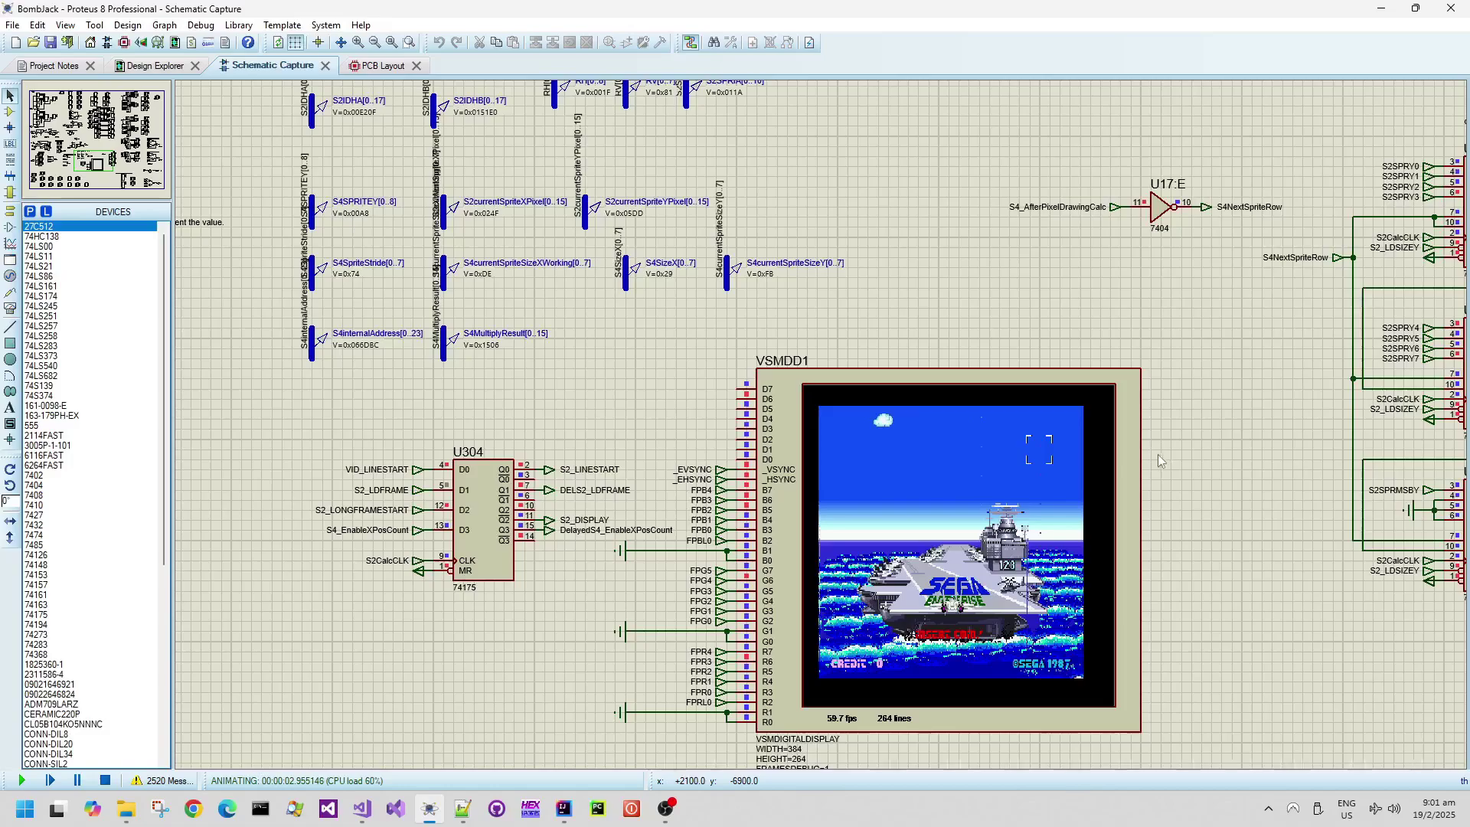
Step: Zoom in on the VSMDD1 display and centre the carrier intro scene in the view
scroll(1147, 554, up, 1)
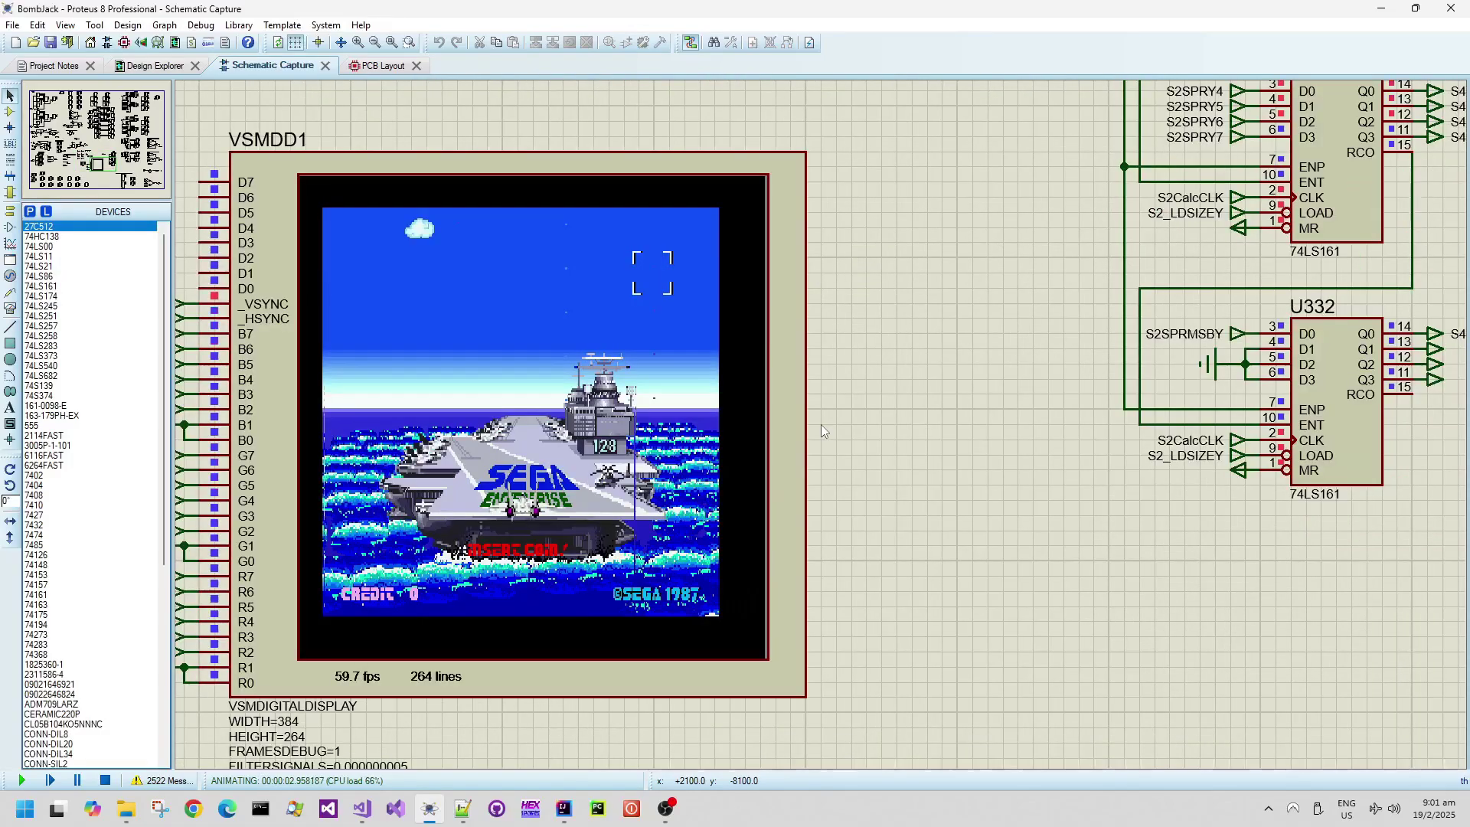
drag(959, 419, 1276, 433)
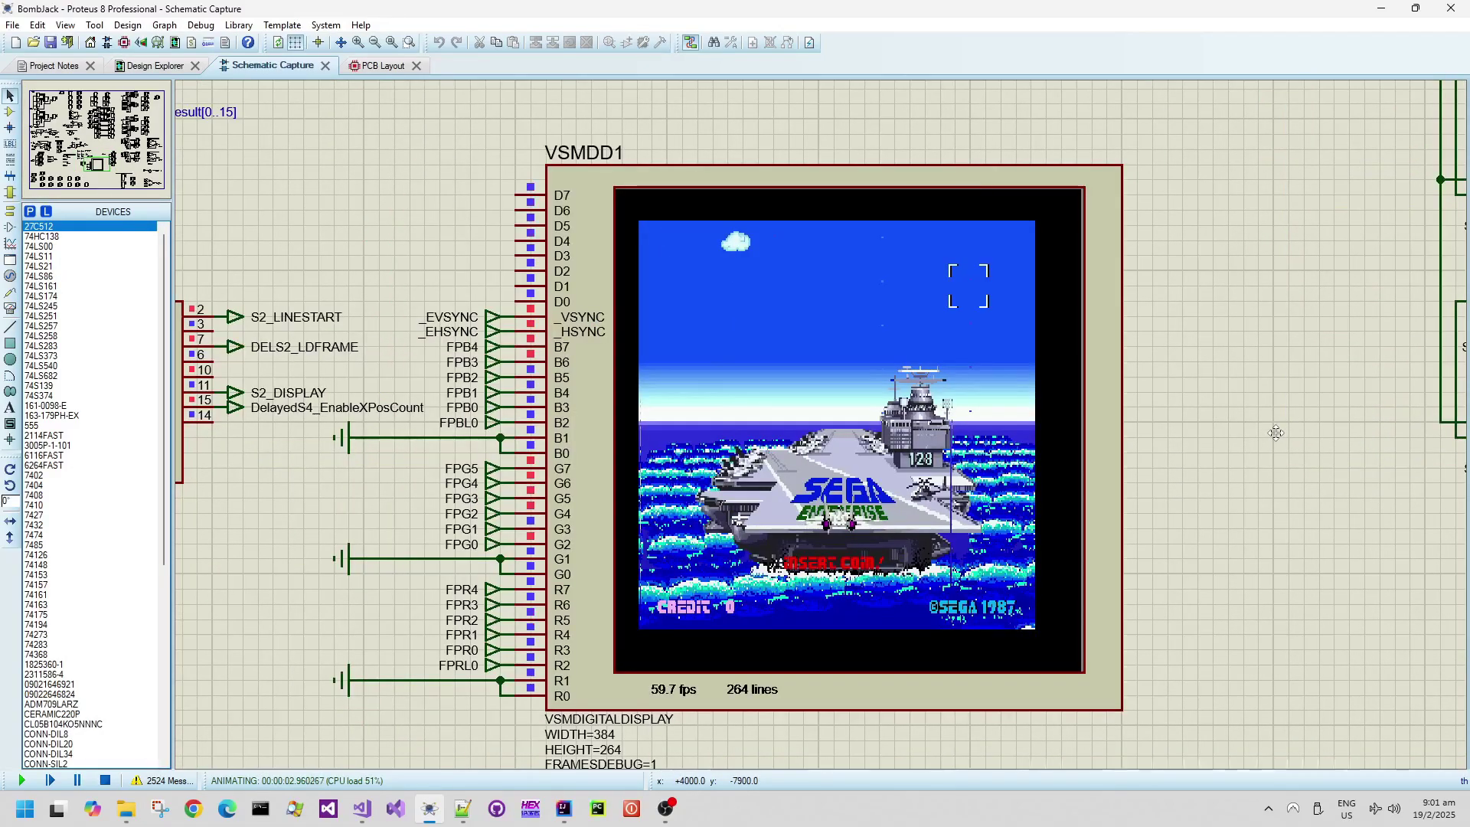